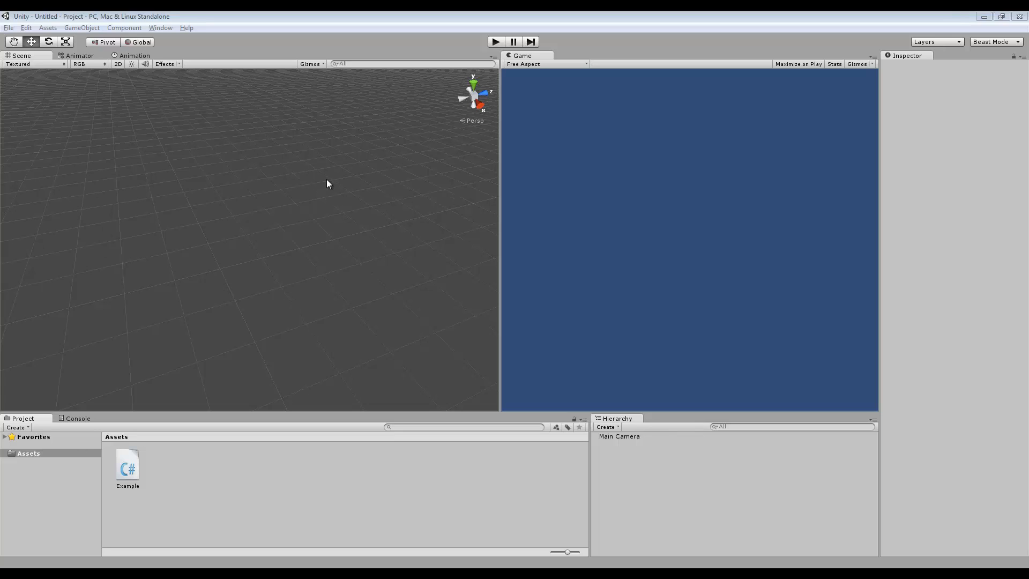
Create an empty game object and set its position to X 0, Y 0, Z 0
click(94, 28)
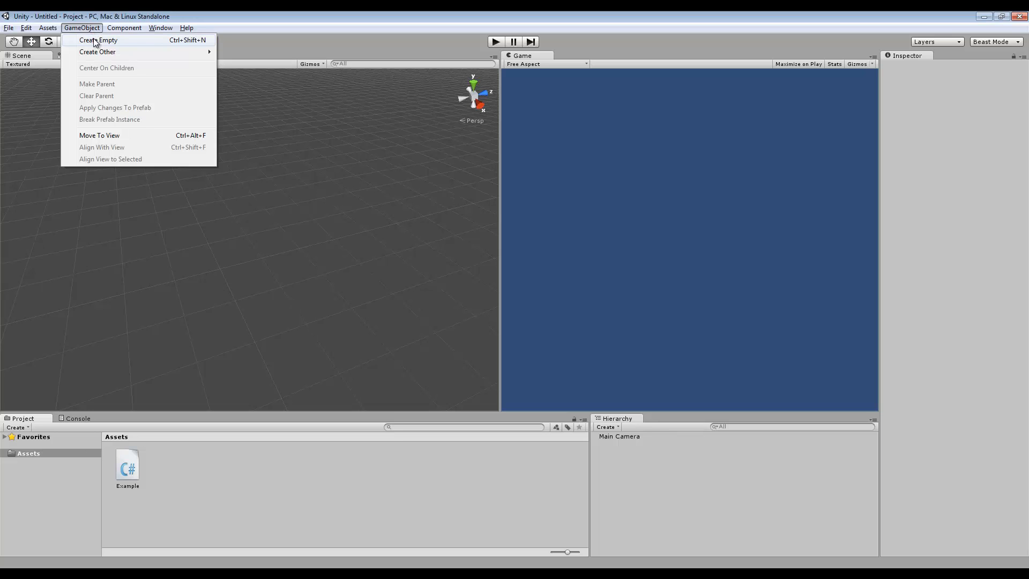
click(94, 41)
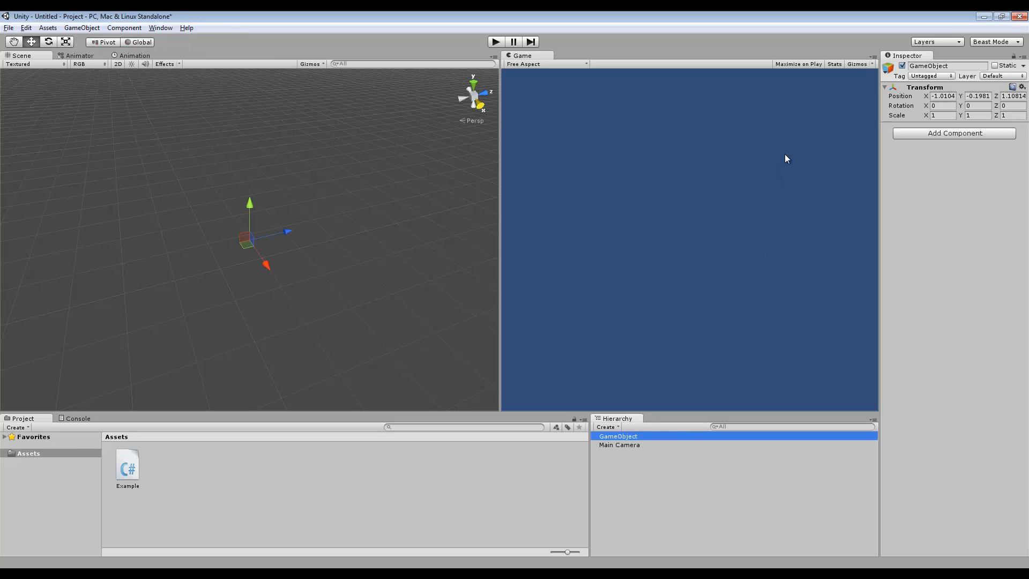
click(944, 96)
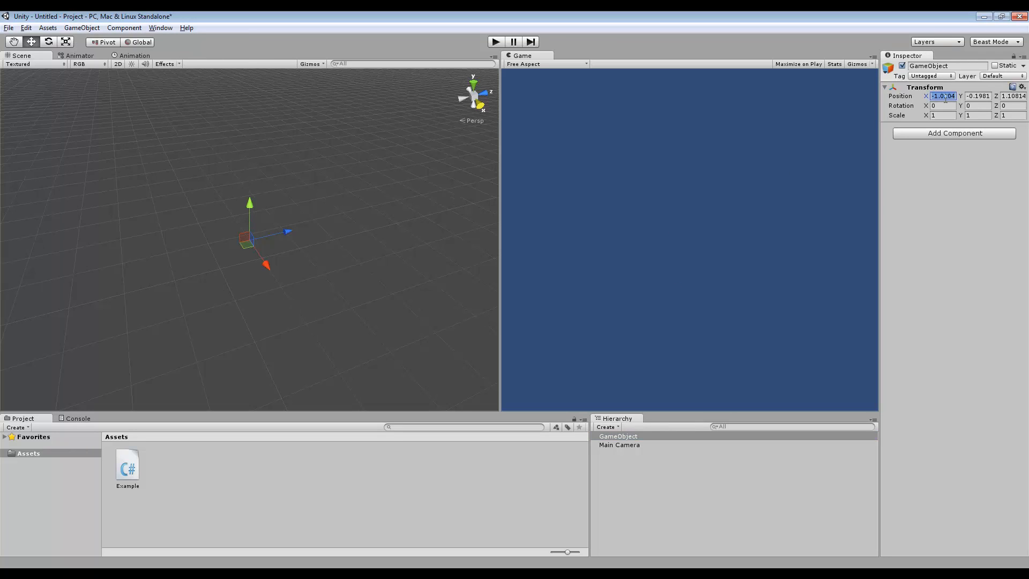
text(0)
key(Tab)
text(0)
key(Tab)
text(0)
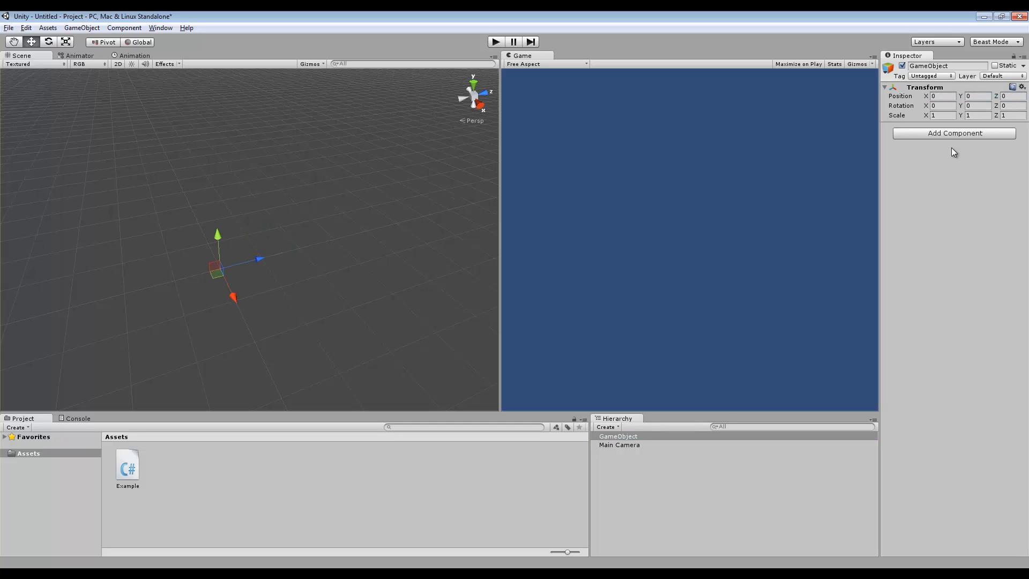
Attach the Example script from the Assets folder to the new GameObject
click(951, 134)
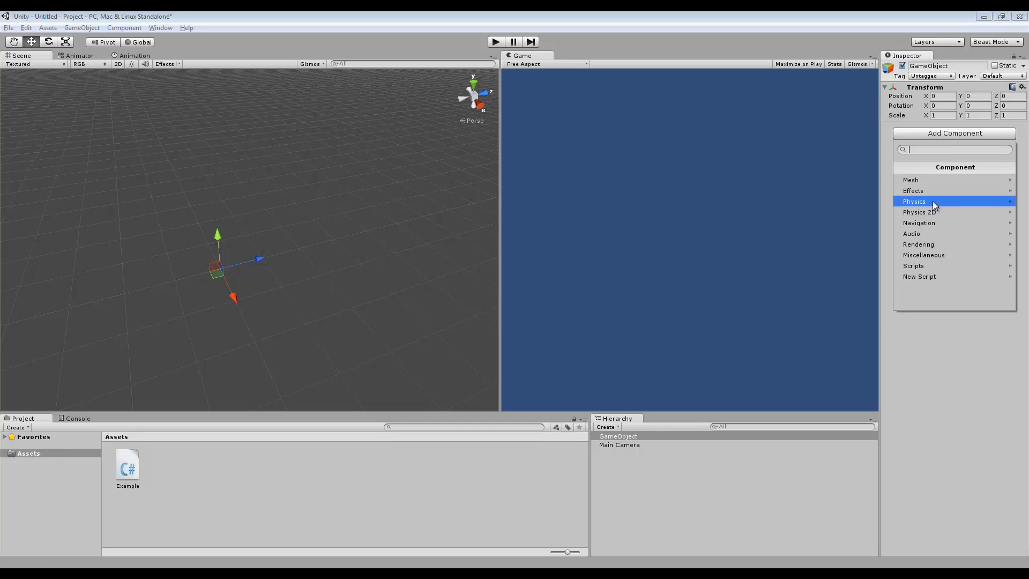
click(172, 520)
click(129, 472)
click(617, 437)
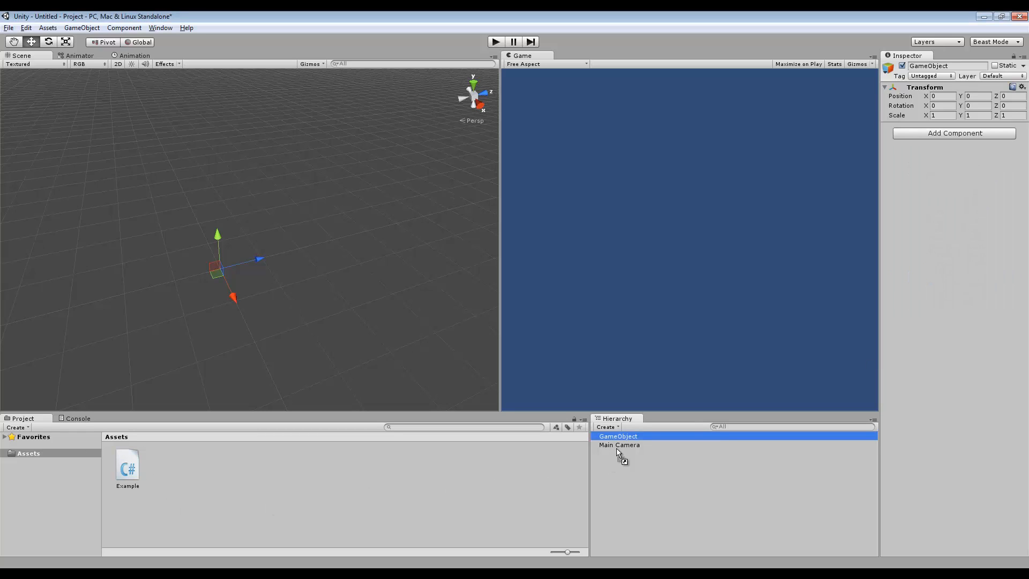
drag(622, 439, 621, 437)
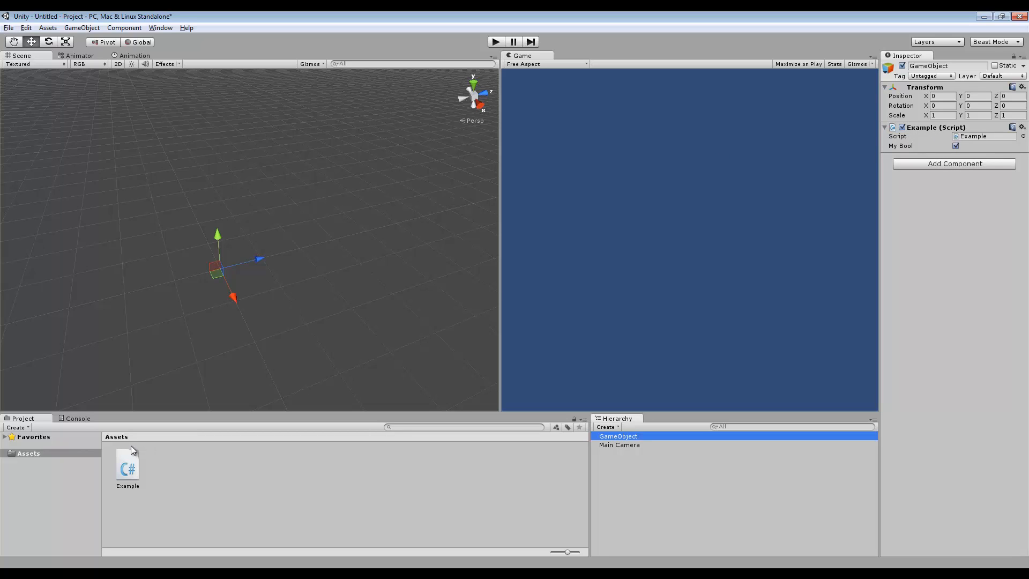
click(202, 476)
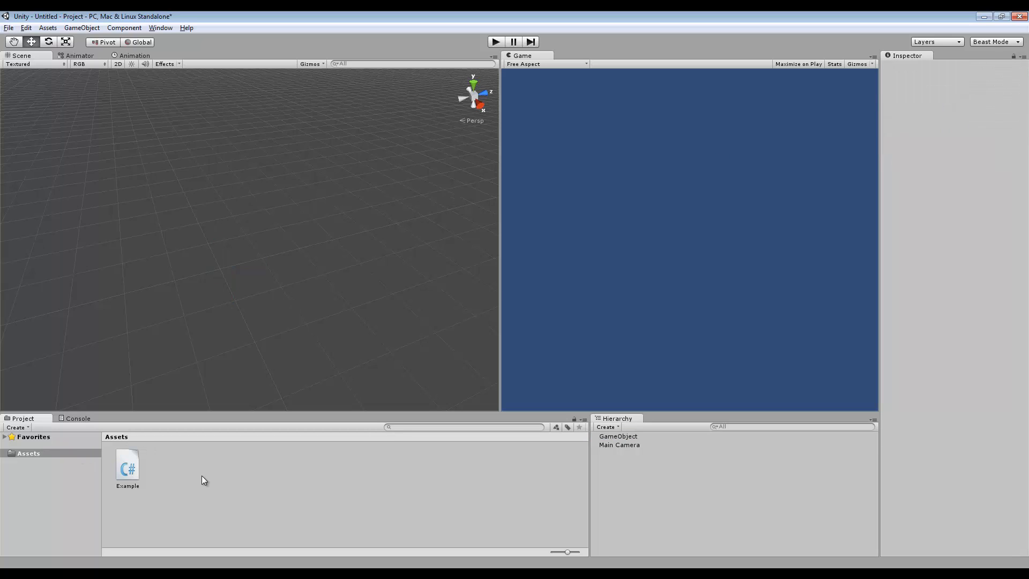
Create a folder named Prefabs inside Assets and open it
right_click(30, 456)
mouse_move(107, 289)
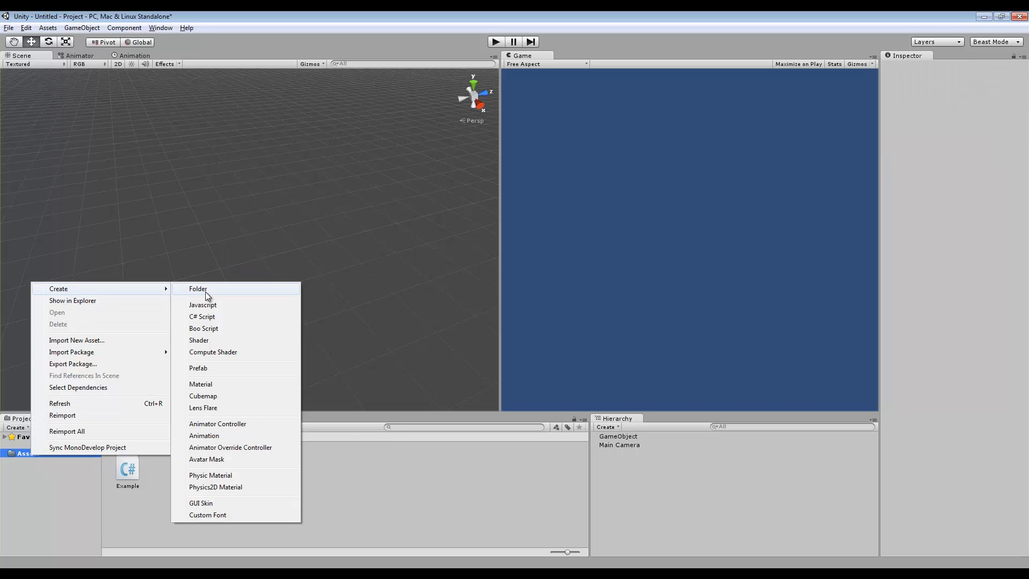
click(205, 289)
text(Prefabs)
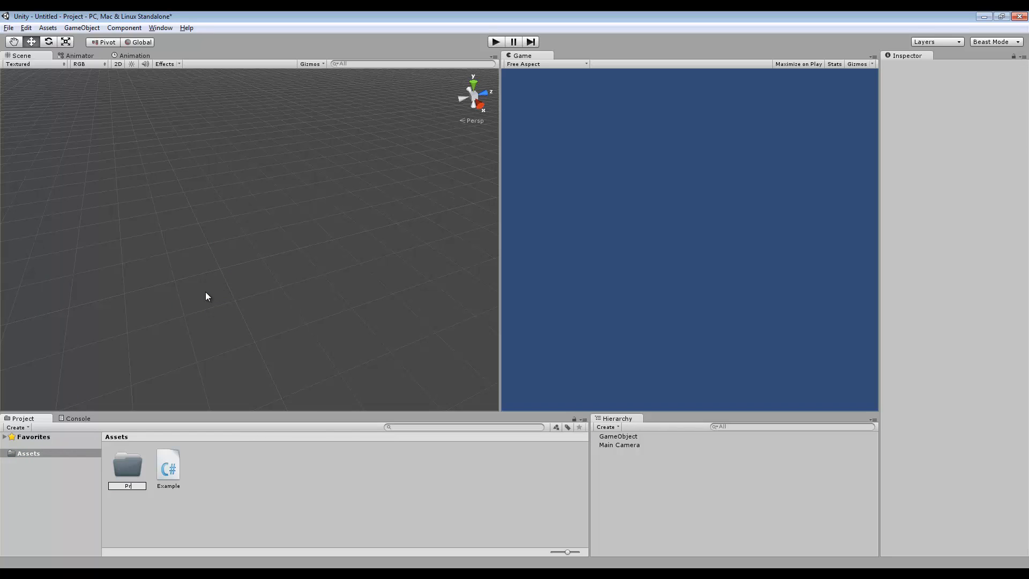
key(Return)
key(Return)
Turn the scene's GameObject into a prefab stored in the Prefabs folder and inspect its scene instance
click(618, 436)
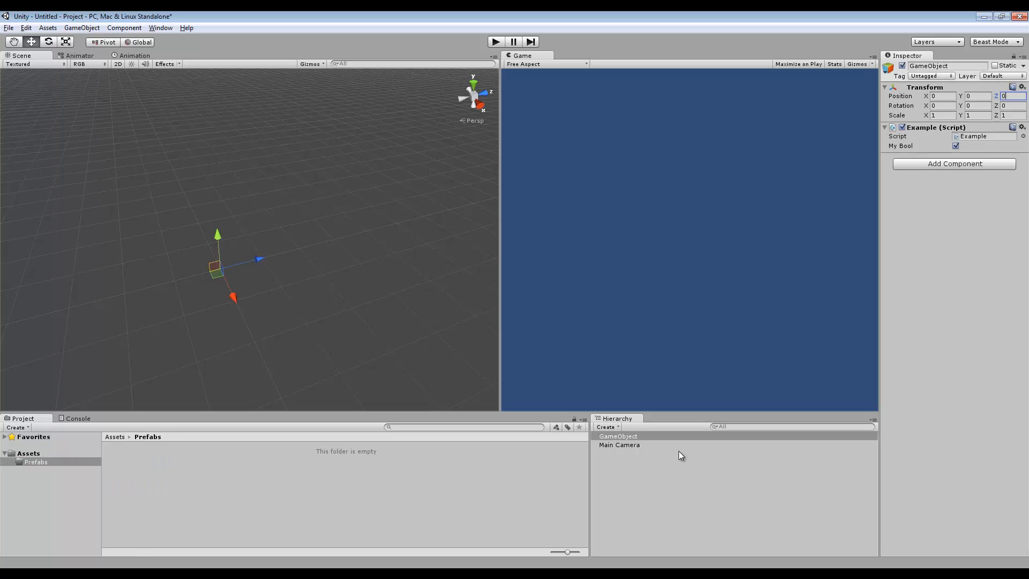
click(642, 457)
click(622, 436)
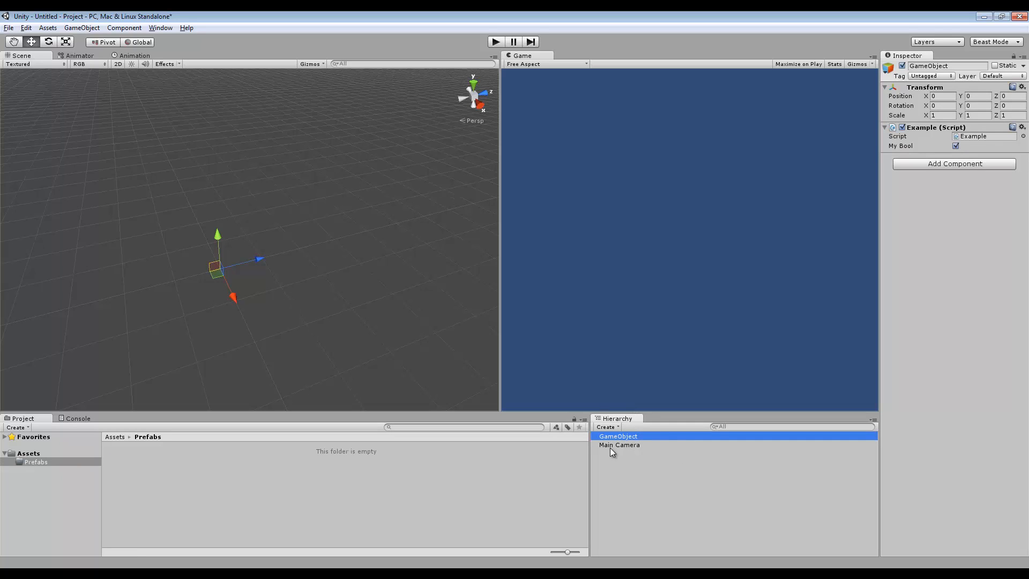
drag(632, 437, 201, 493)
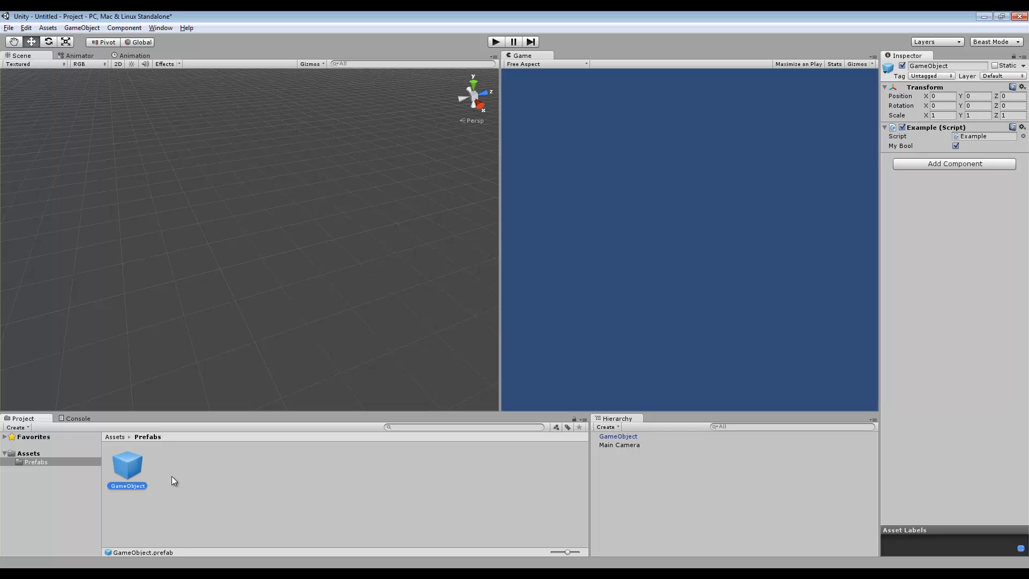
click(618, 436)
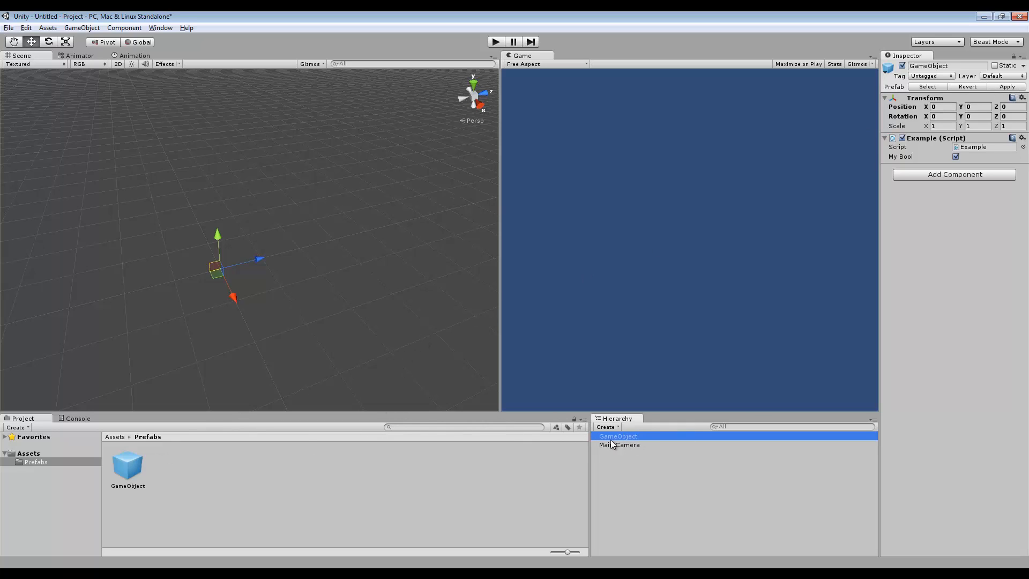
Place two more GameObject prefab instances in the scene at about (-1.45, -0.65, 4.87) and (0.64, -2.81, 4.48), and inspect all three instances
drag(131, 463, 372, 317)
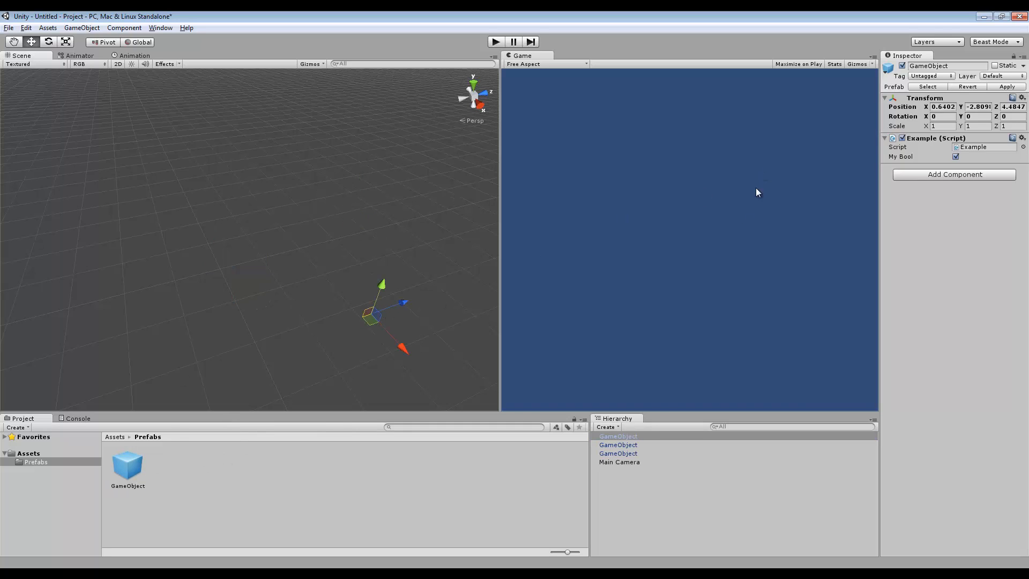
click(620, 437)
click(620, 445)
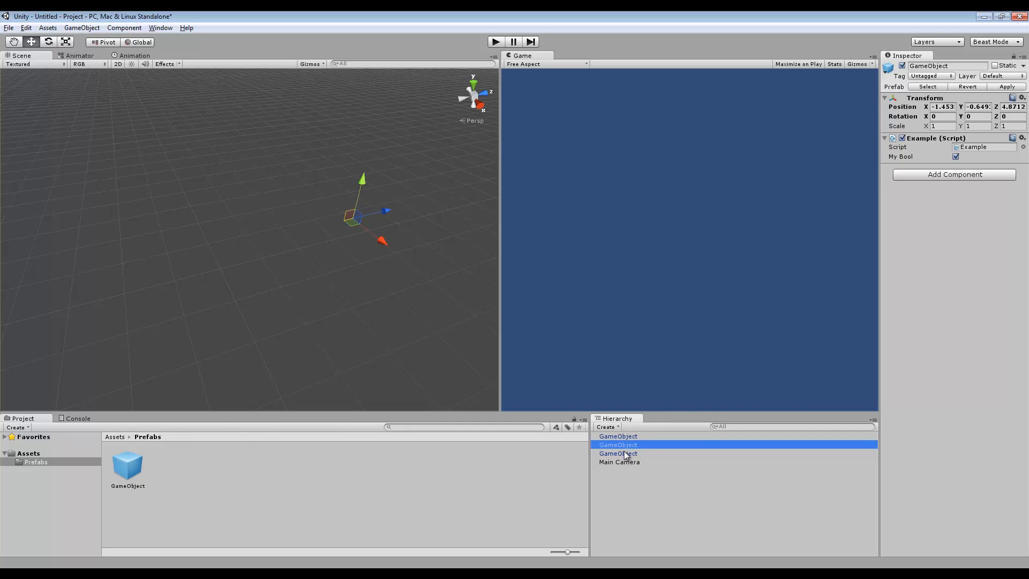
click(623, 453)
click(623, 444)
click(624, 436)
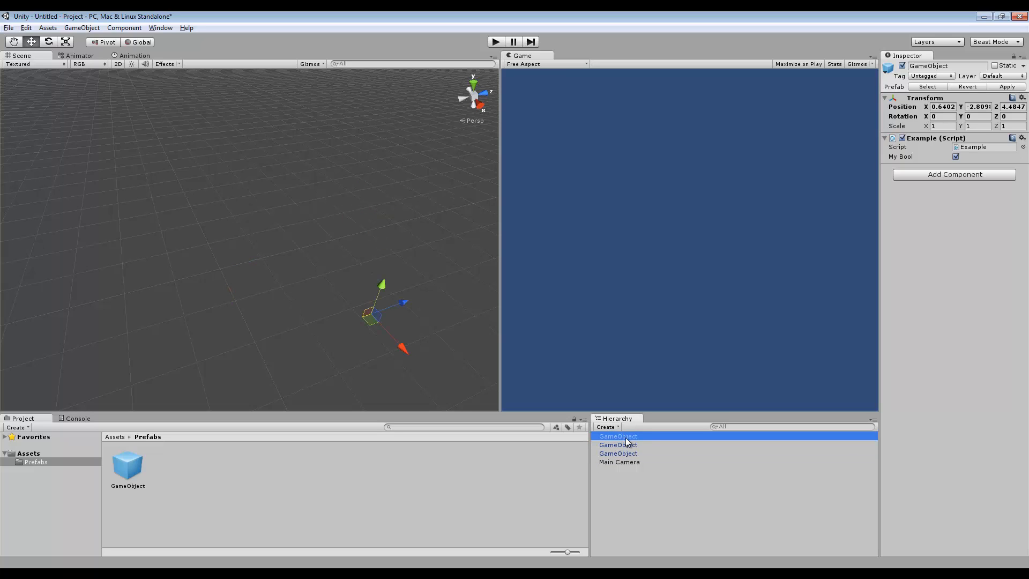
Disable My Bool on the first GameObject instance in the hierarchy and compare it with the other two instances
click(956, 156)
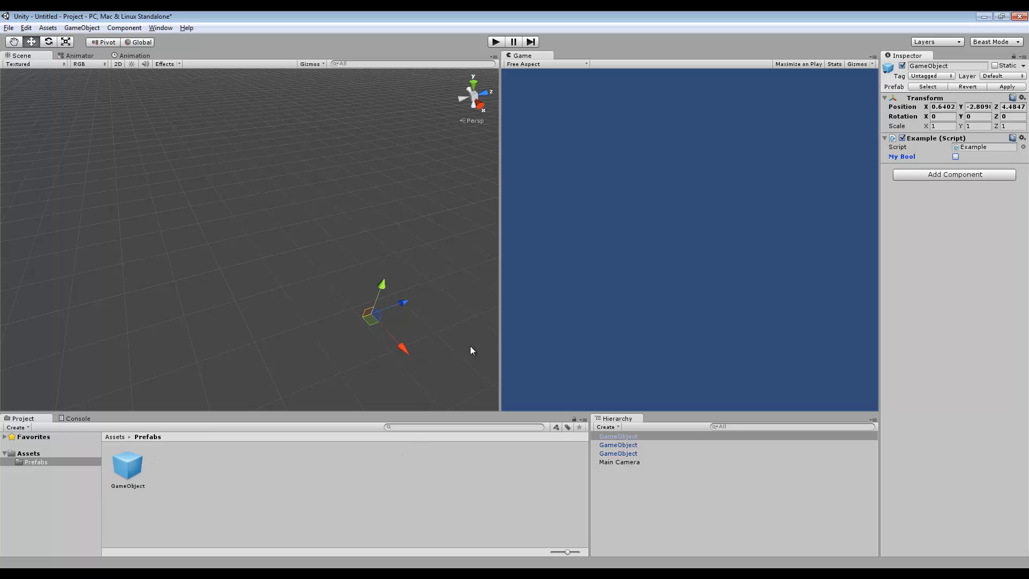
click(615, 448)
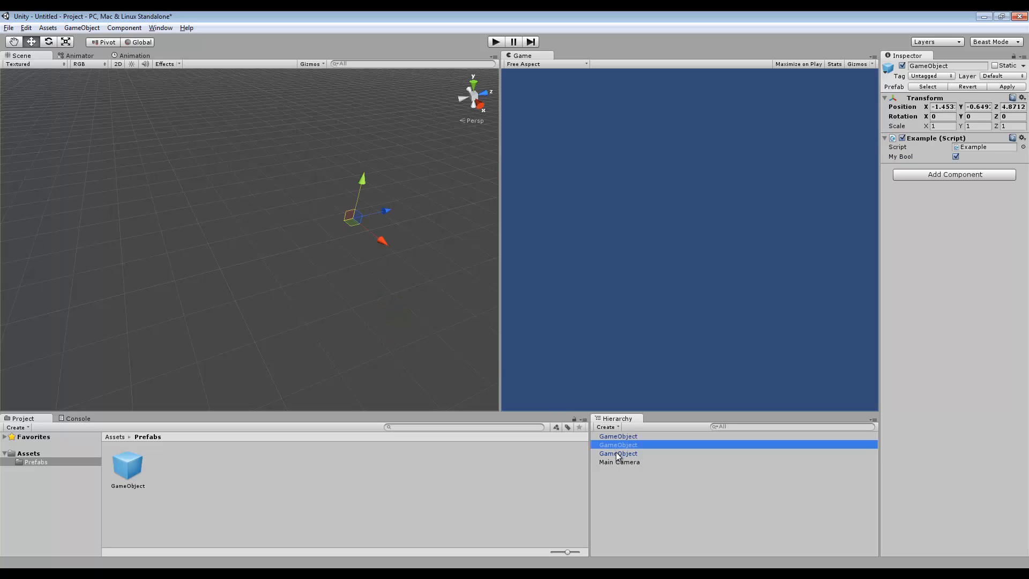
click(617, 453)
click(617, 446)
click(618, 438)
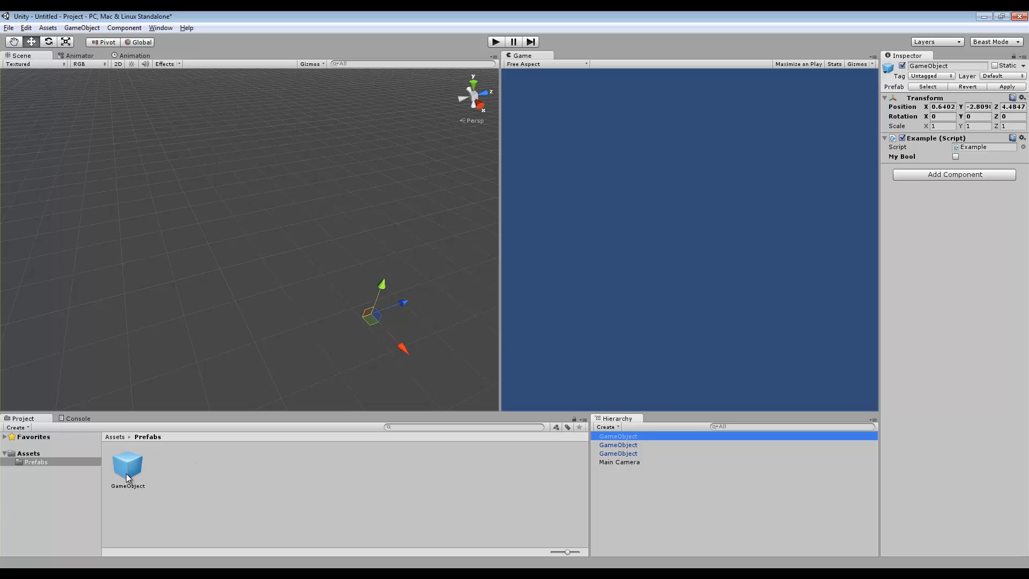
click(625, 445)
click(631, 453)
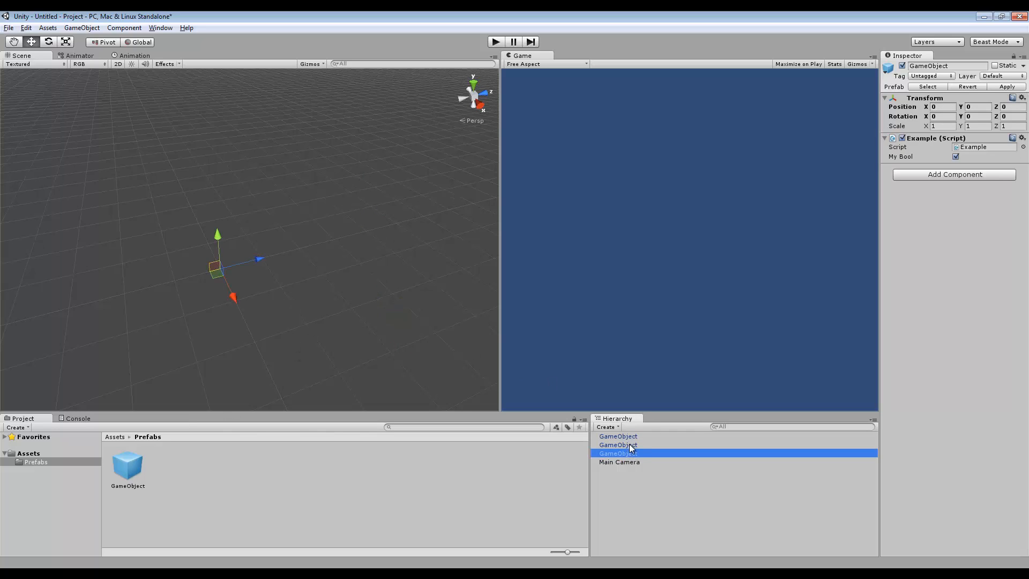
click(631, 446)
click(629, 437)
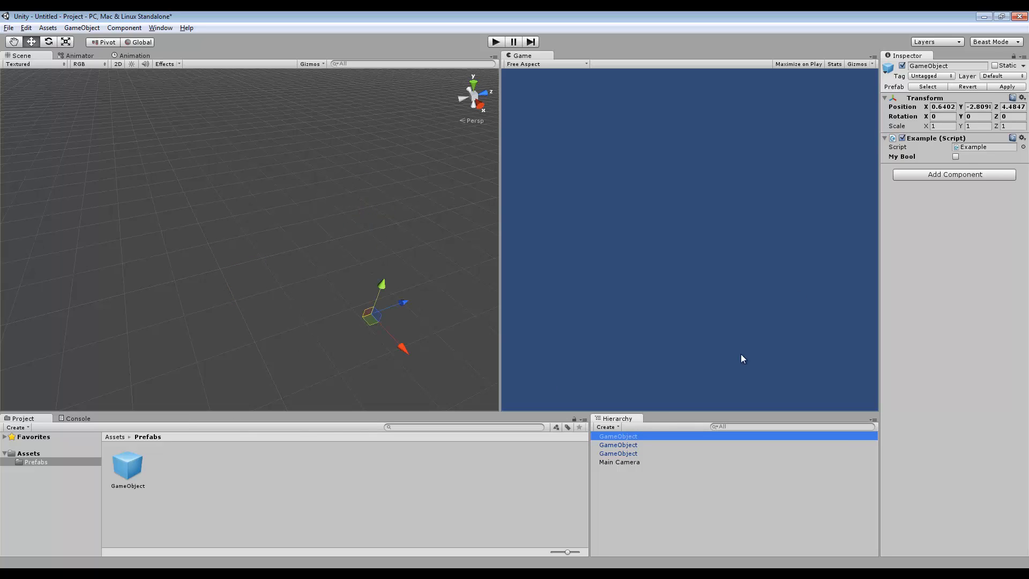
Apply the first instance's changes to the GameObject prefab and check My Bool on the other instances
click(1017, 88)
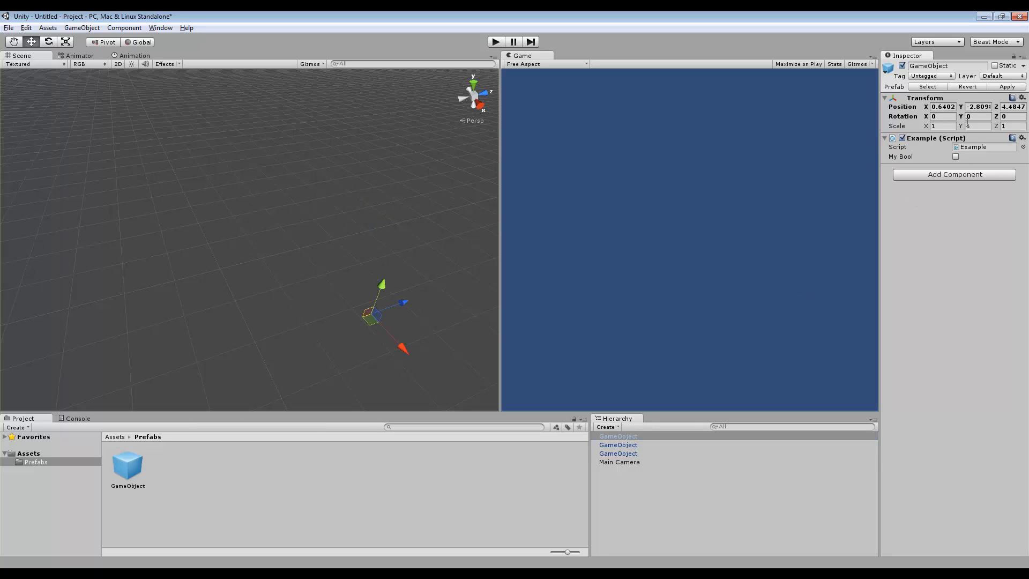
click(633, 446)
click(627, 453)
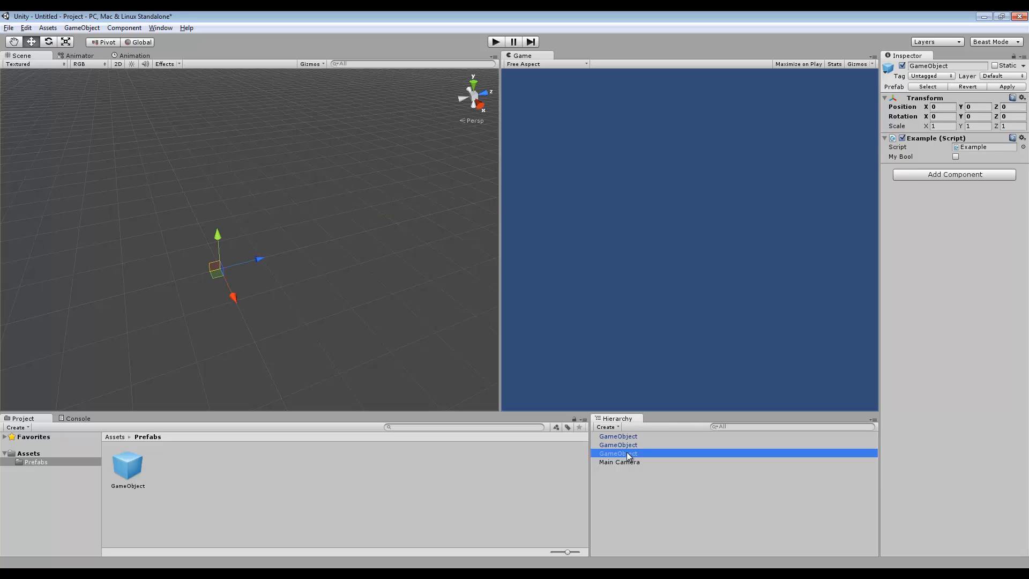
click(627, 445)
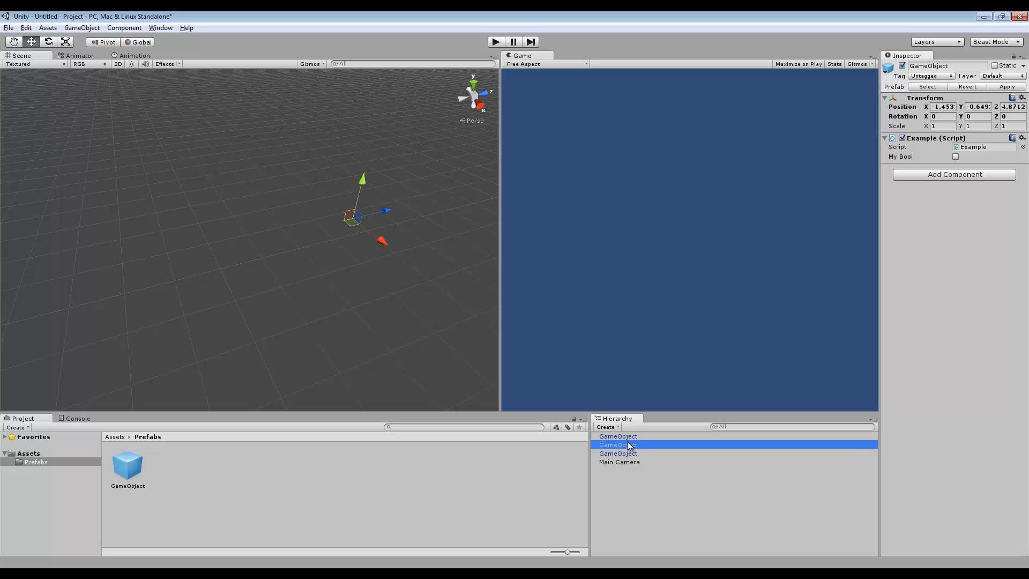
click(622, 437)
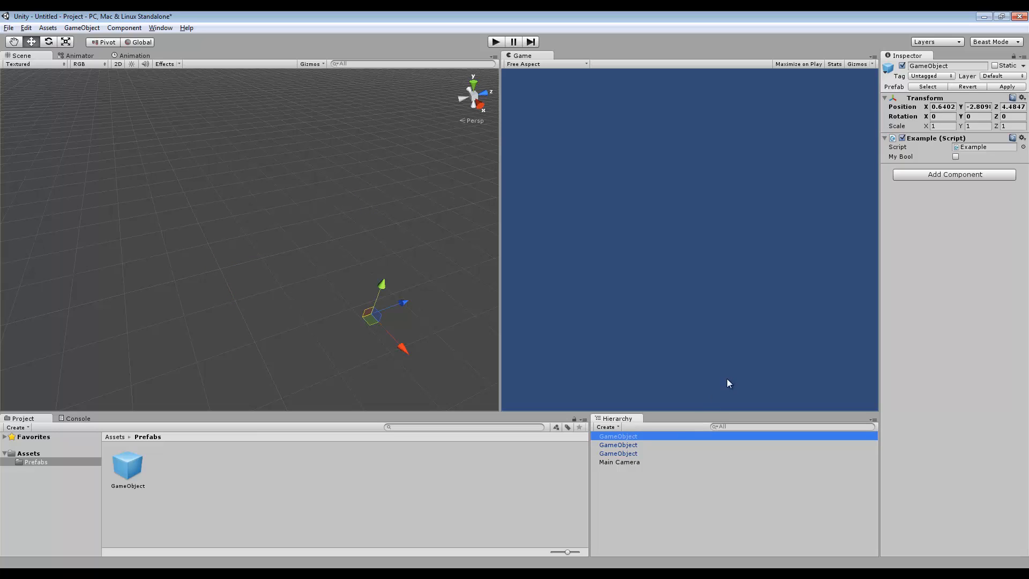
Enable My Bool on the first GameObject instance only, and revert that instance to the prefab's values after comparing it with the others
click(956, 158)
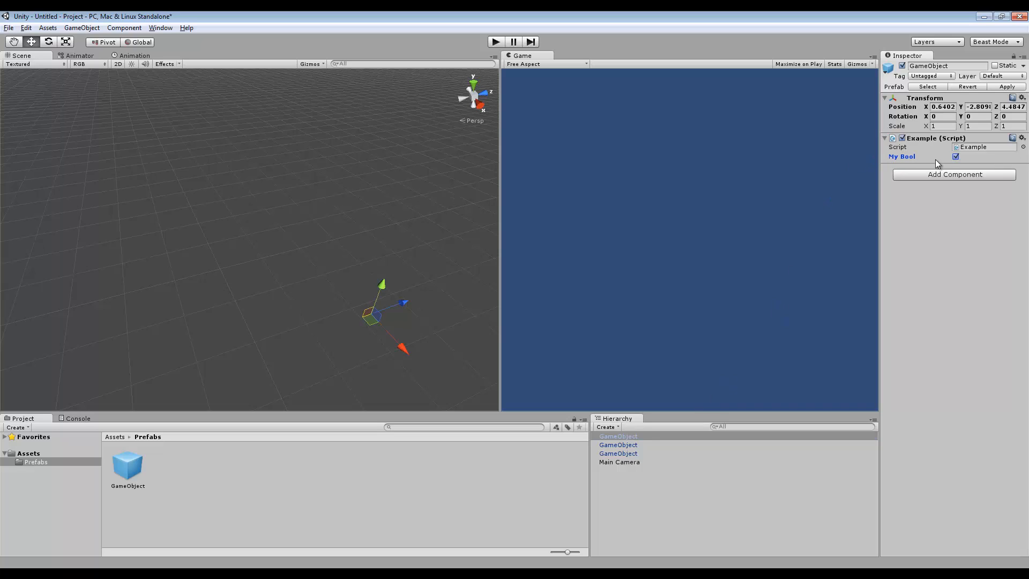
click(618, 446)
click(619, 453)
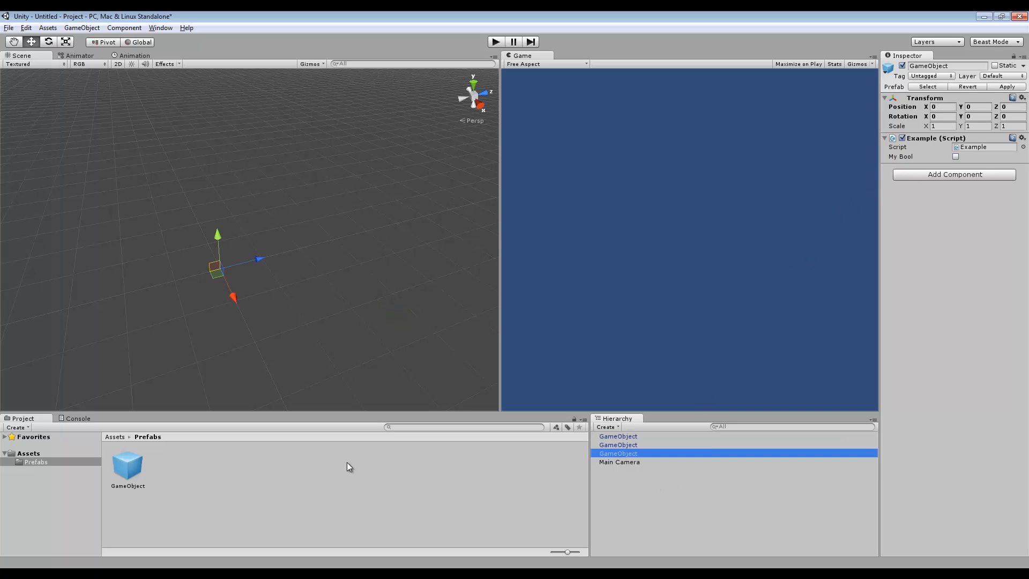
click(127, 468)
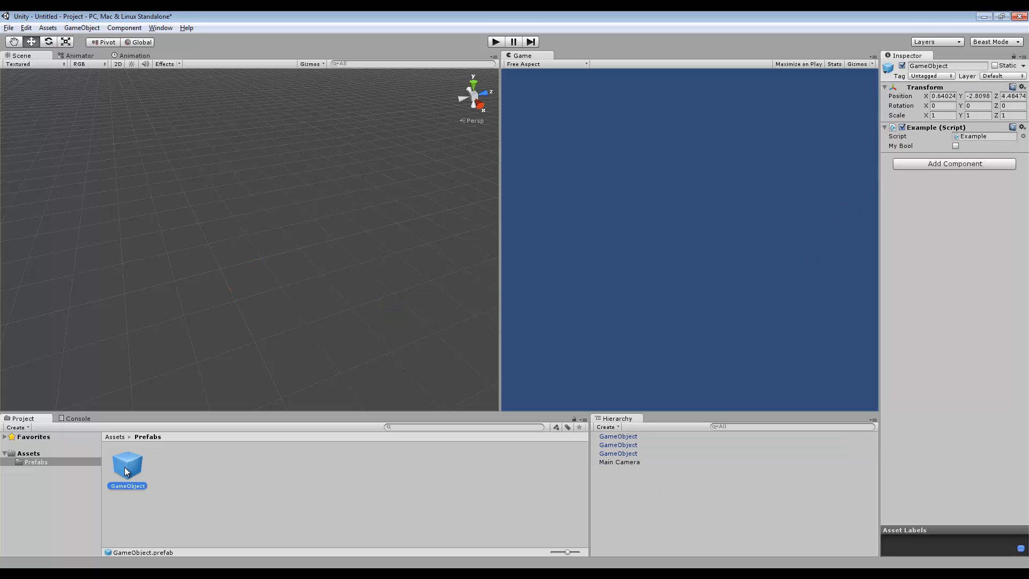
click(618, 437)
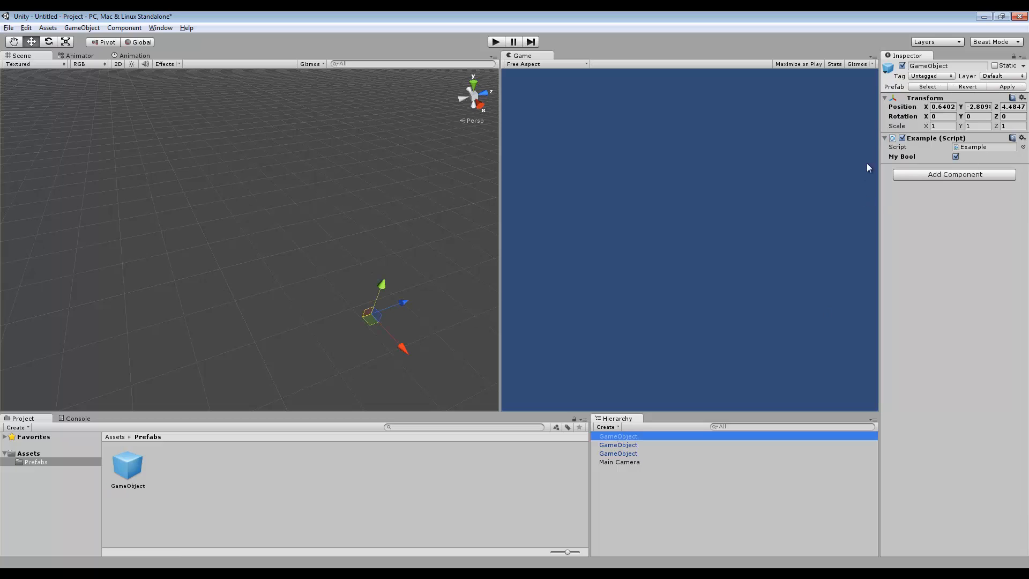
click(976, 87)
Select the first instance's source prefab, enable My Bool on it, and check the setting on all three instances
click(922, 87)
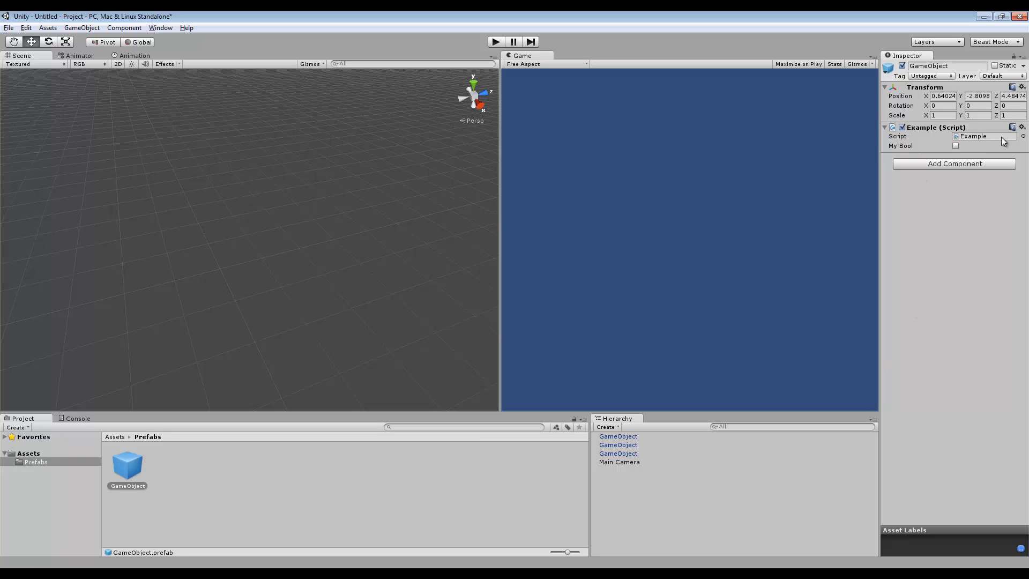
click(957, 146)
click(957, 147)
click(619, 445)
click(617, 453)
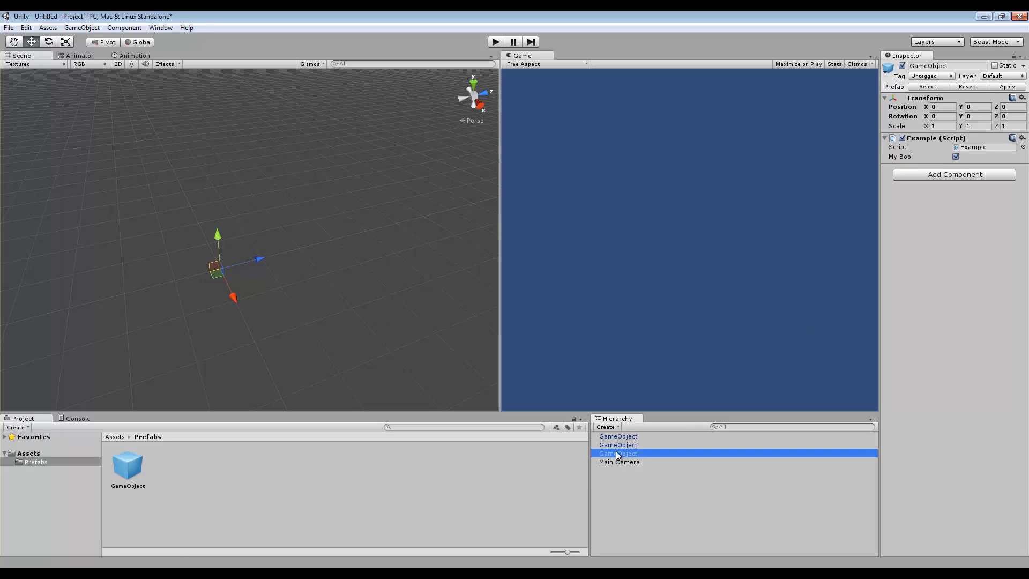
click(619, 445)
click(618, 437)
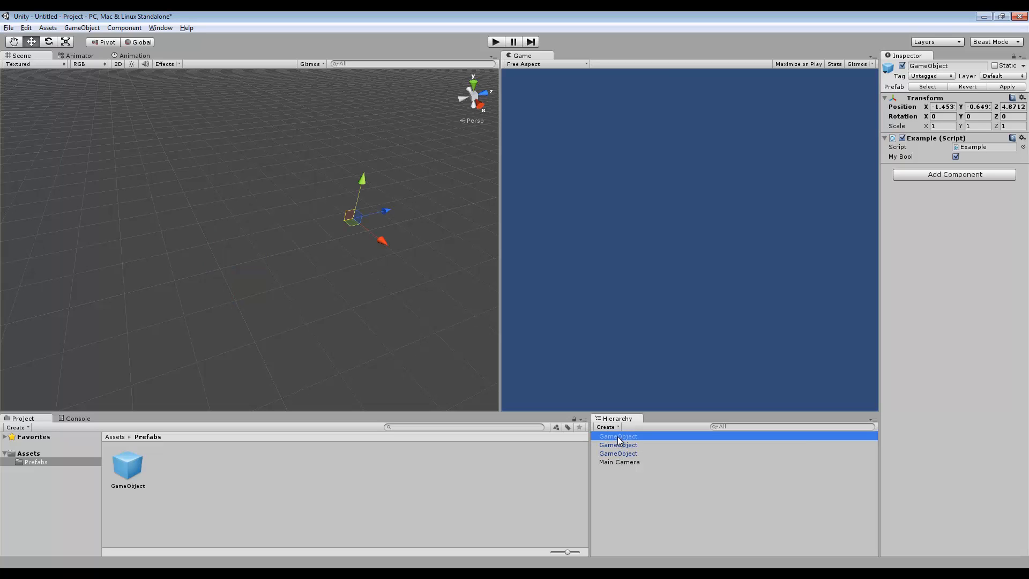
click(926, 87)
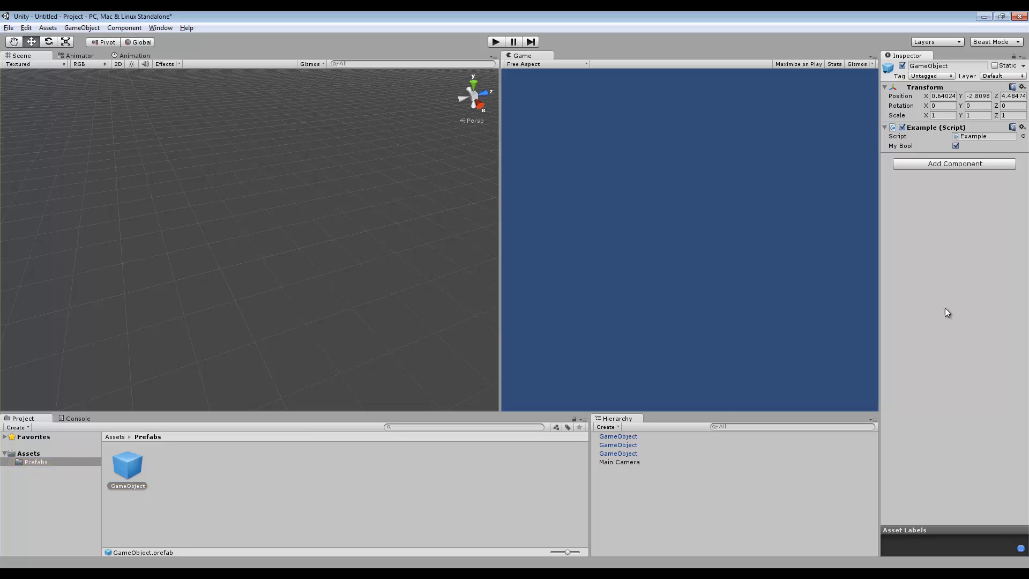
click(622, 437)
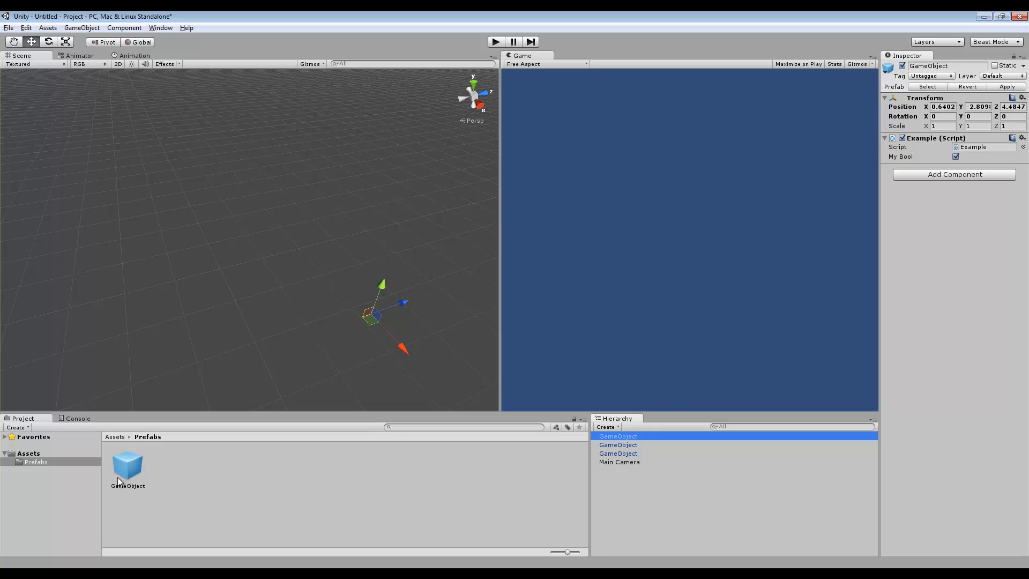
Apply the first GameObject instance's values to the prefab, and check the prefab asset and the second instance
click(1008, 87)
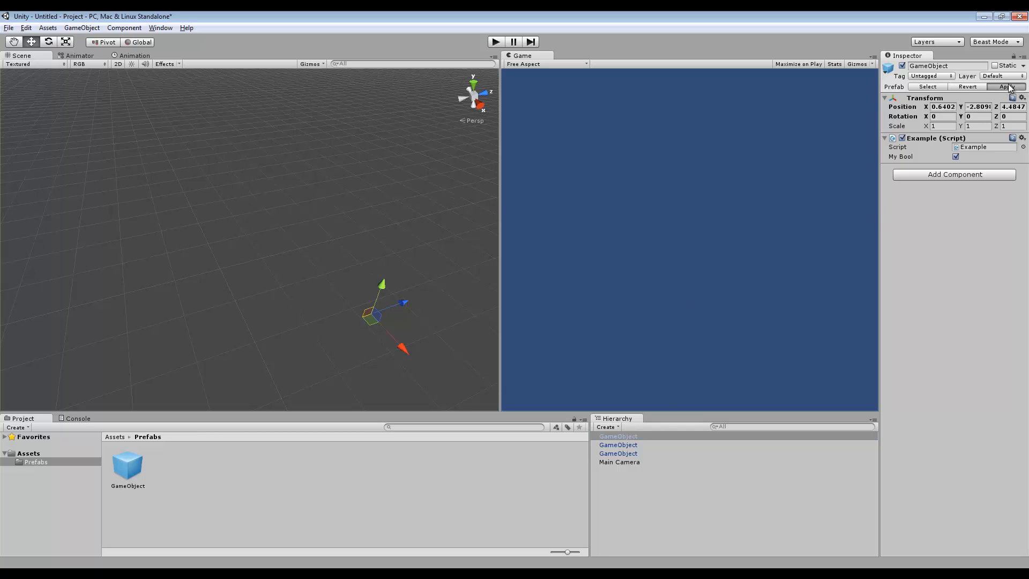
click(132, 472)
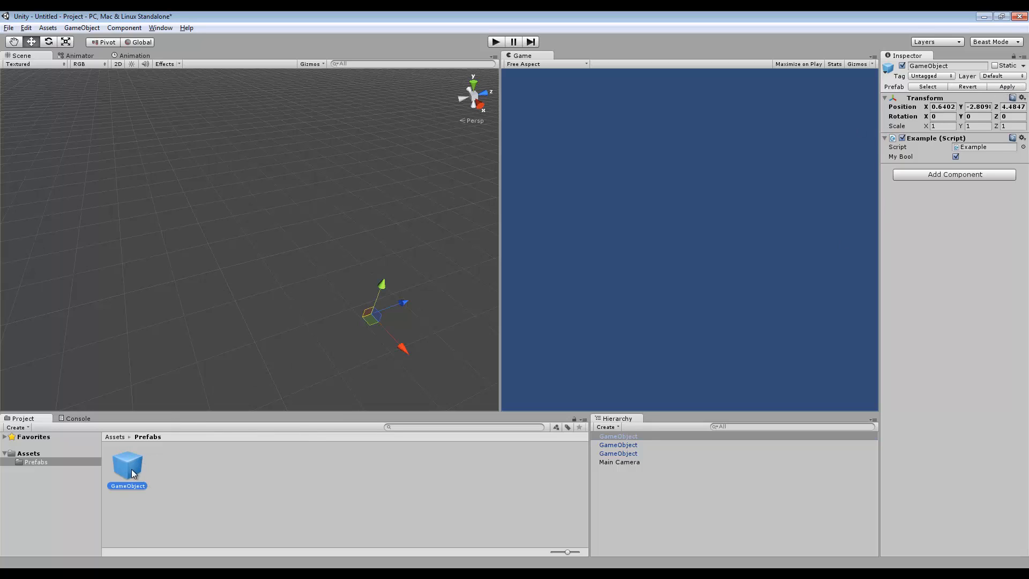
click(618, 445)
Apply the third GameObject instance's values to the prefab and inspect the prefab asset's Transform
click(626, 454)
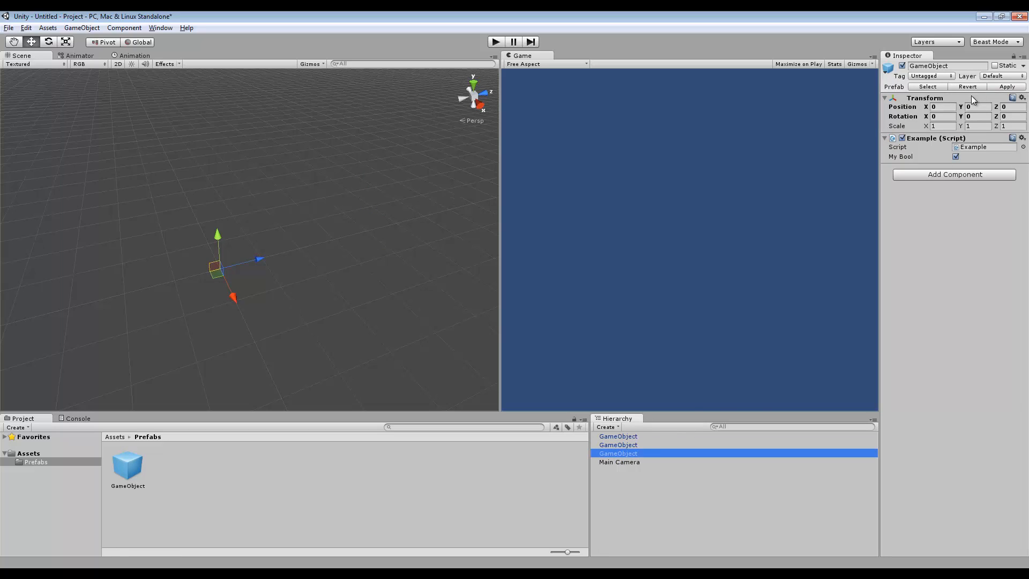
click(1004, 85)
click(1006, 85)
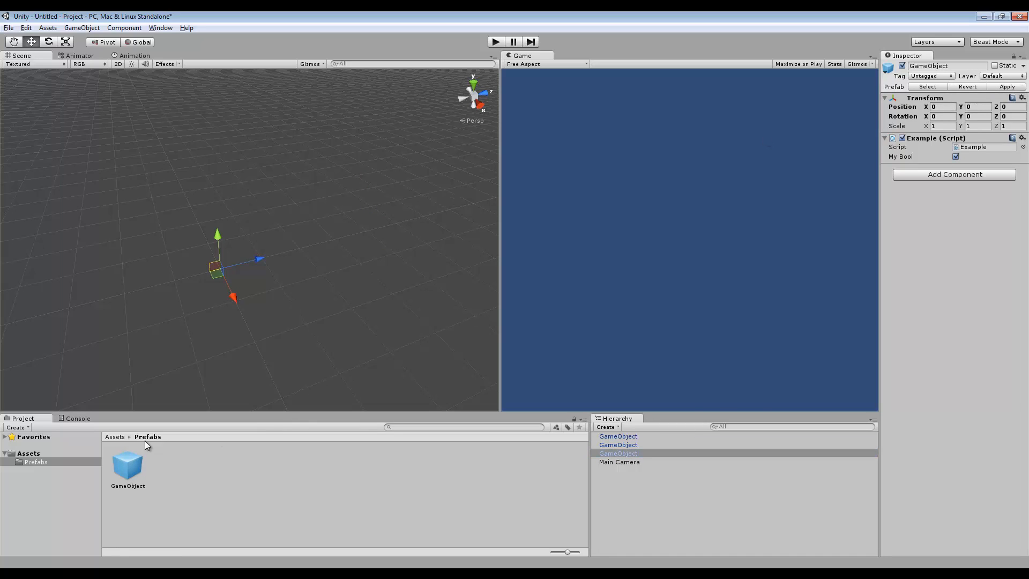
click(125, 470)
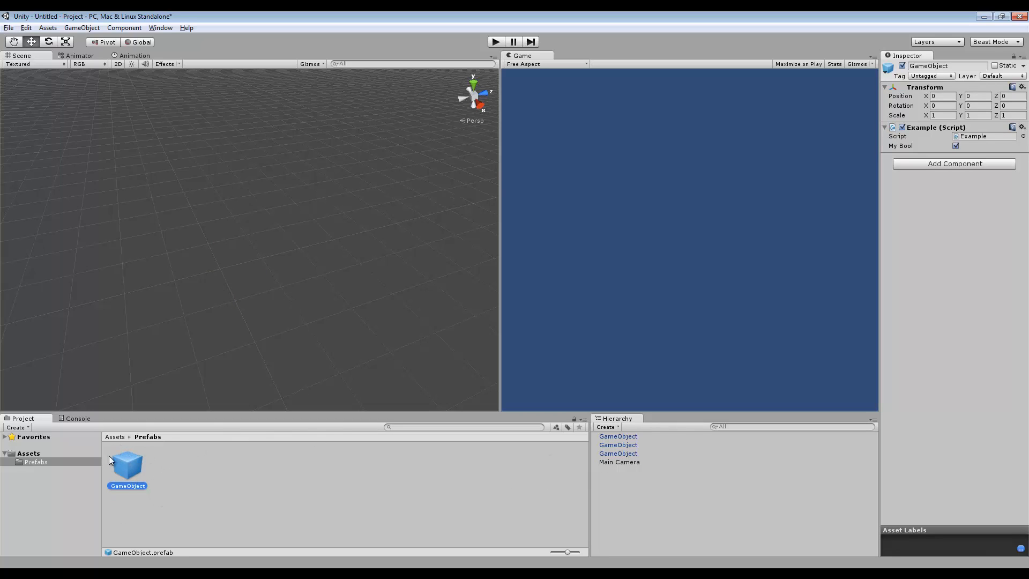
Apply the second GameObject instance's values to the prefab and select its source prefab to inspect the position
click(626, 446)
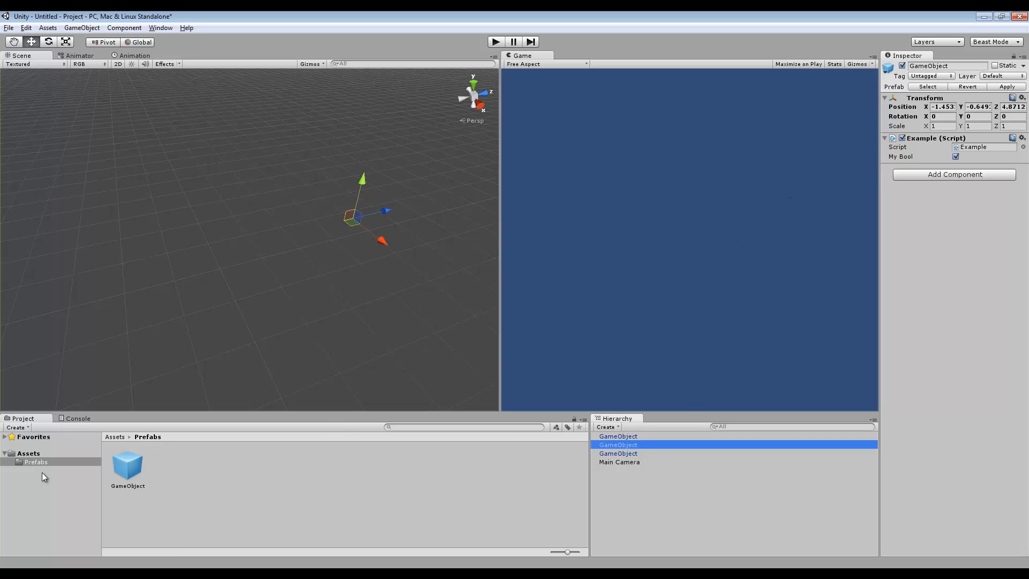
click(1007, 86)
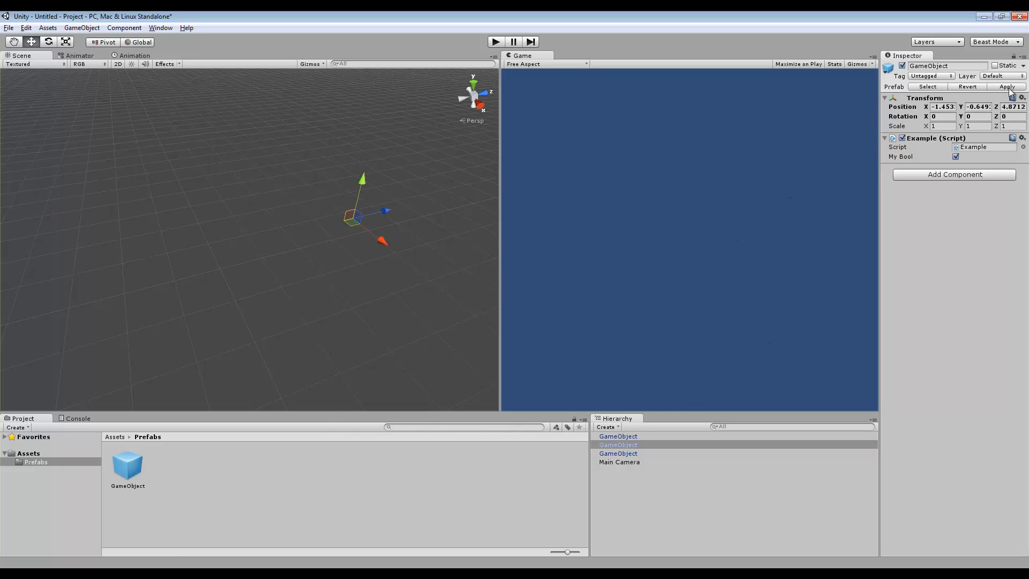
click(928, 87)
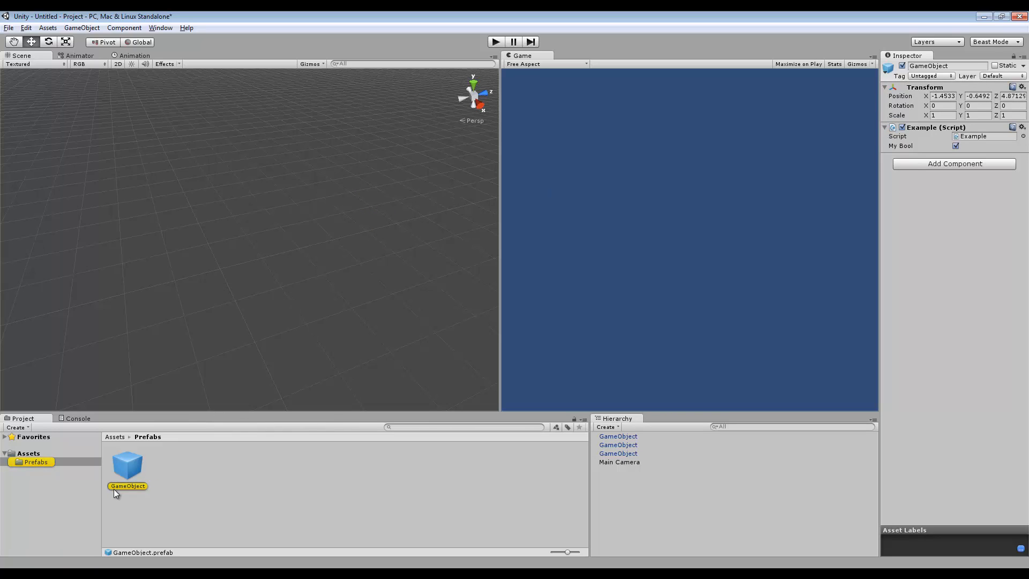
Compare the Transform positions of the three GameObject instances in the hierarchy
click(612, 453)
click(616, 445)
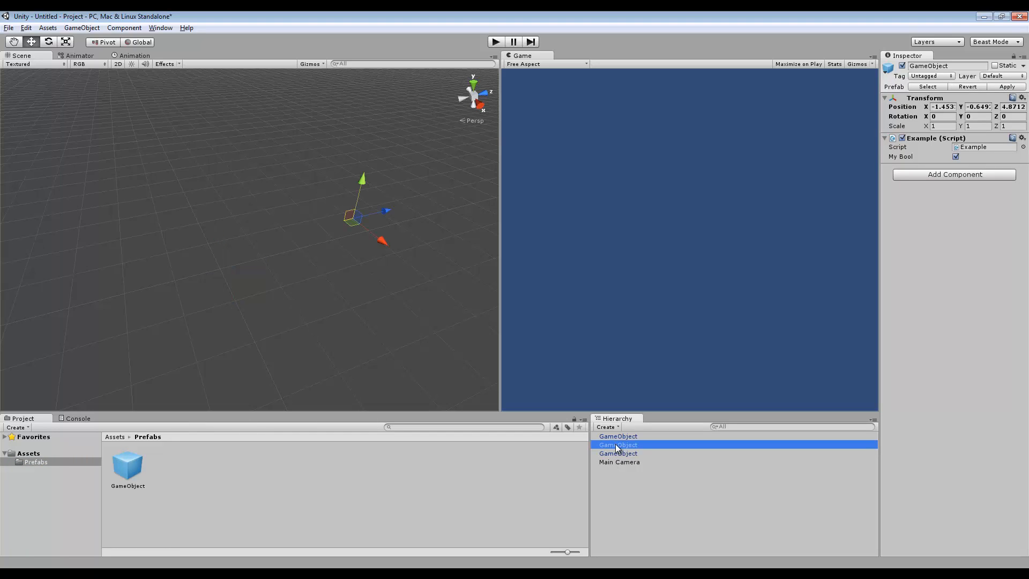
click(618, 438)
click(618, 446)
click(619, 453)
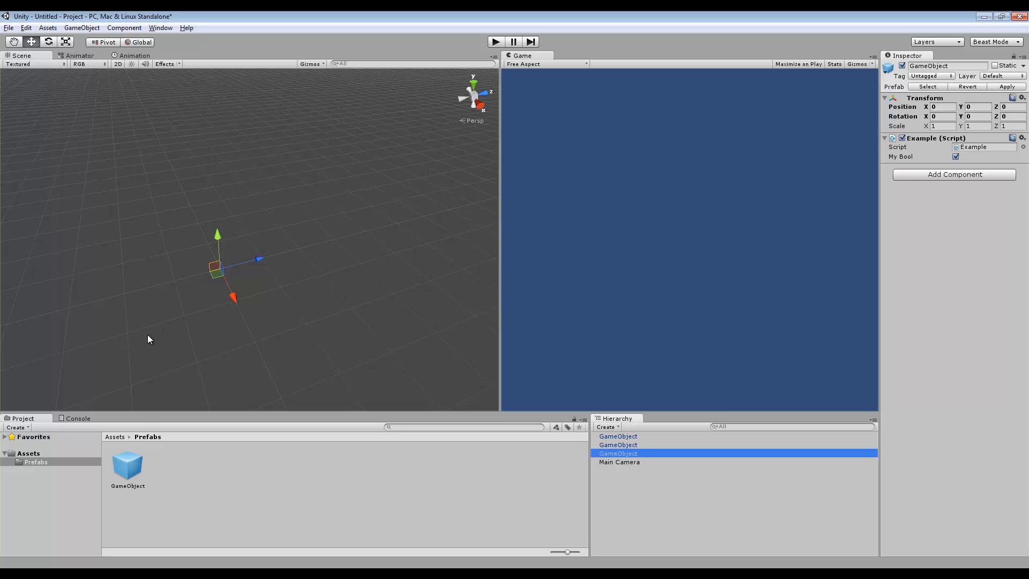
Place two more instances of the GameObject prefab at different spots in the scene
drag(127, 472, 133, 201)
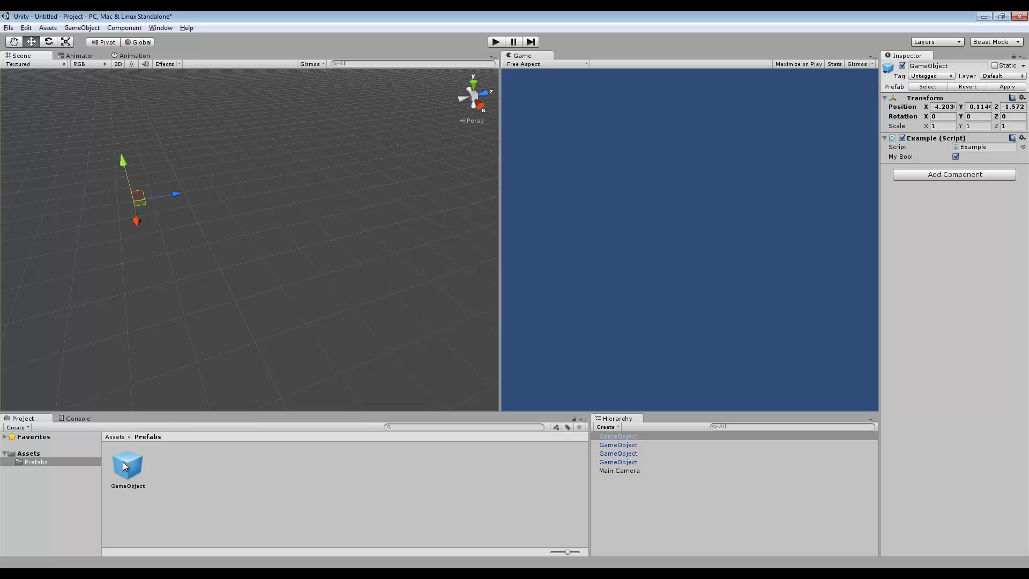
drag(127, 465, 289, 123)
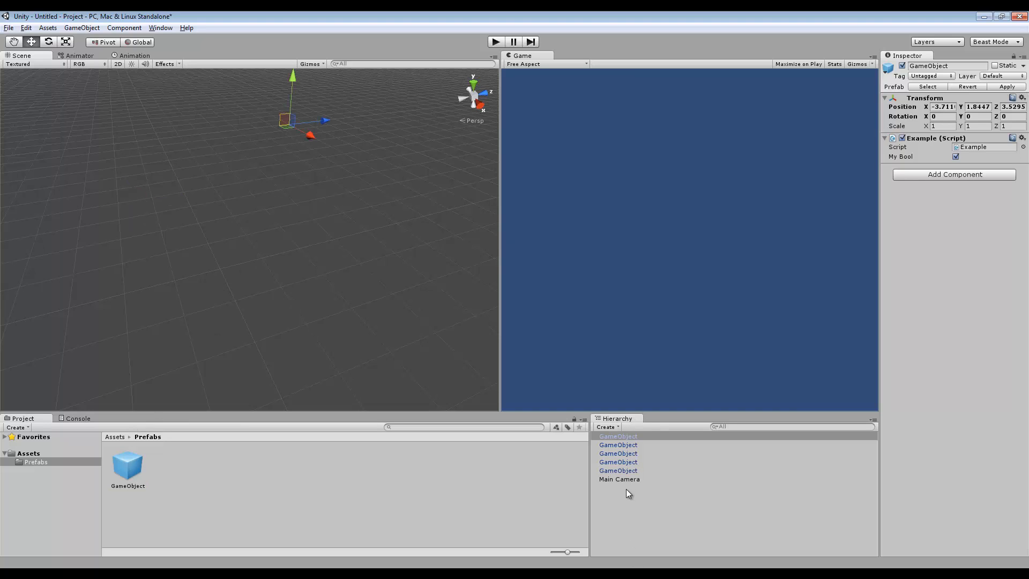
Delete all five GameObject instances from the hierarchy, keeping only the Main Camera
click(626, 436)
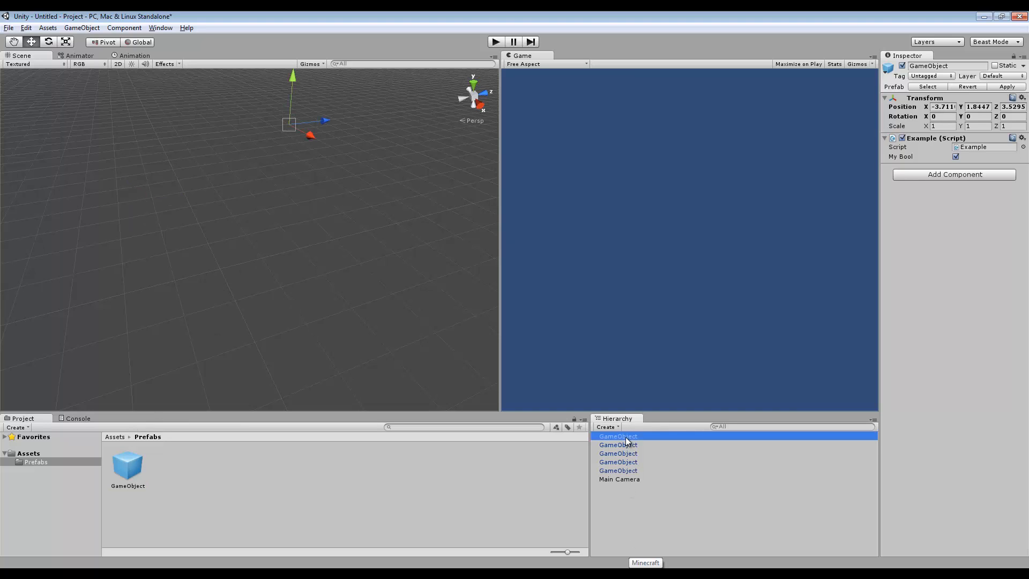
key(shift+Down)
key(shift+Down)
key(shift+Down)
key(shift+Down)
key(Delete)
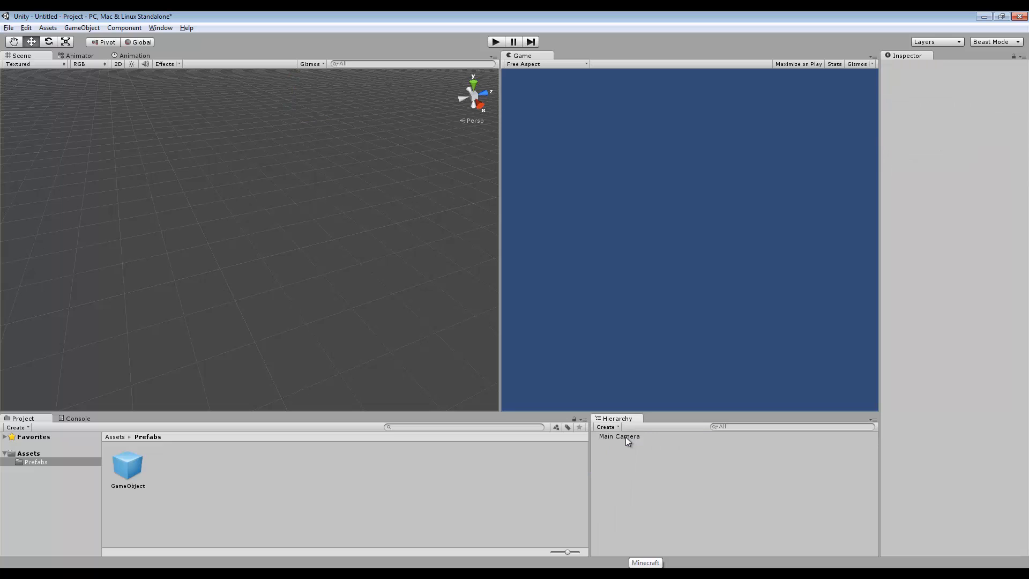
Create an empty game object and set its position to X 0, Y 0, Z 0
click(82, 28)
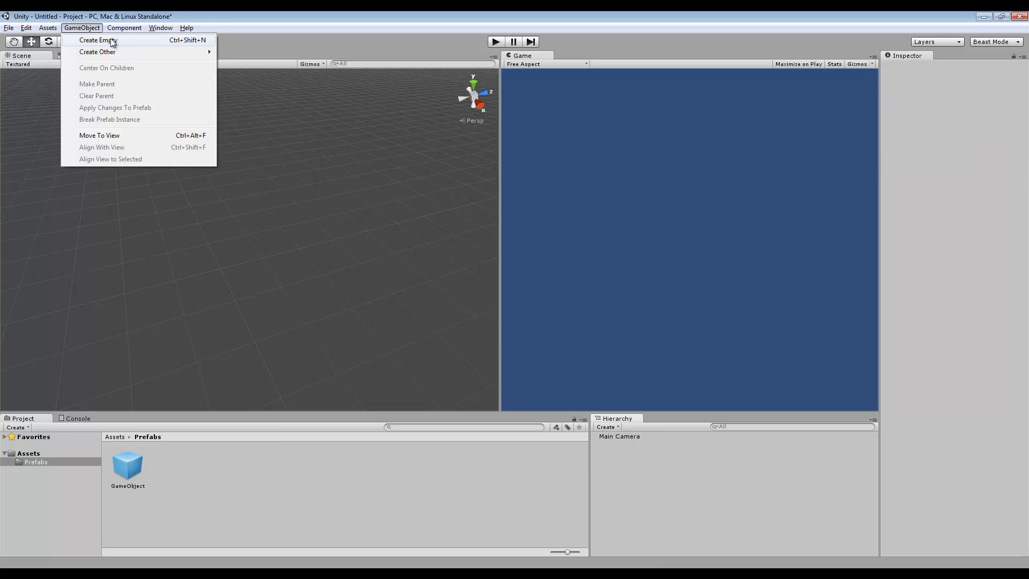
click(97, 40)
click(945, 96)
text(0104)
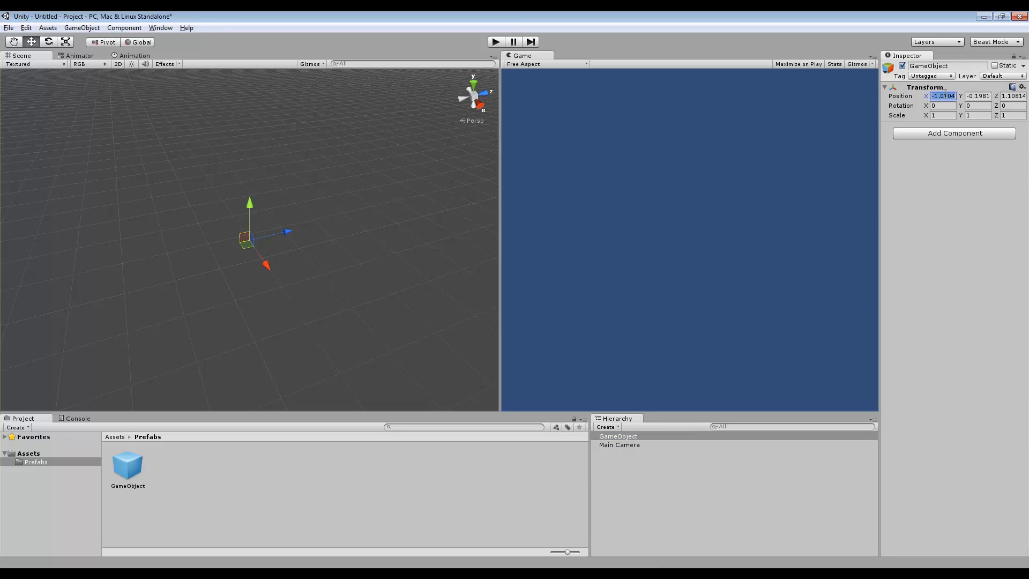
key(Tab)
text(0)
key(Tab)
text(0)
Rename the new empty game object as PrefabTest
click(952, 67)
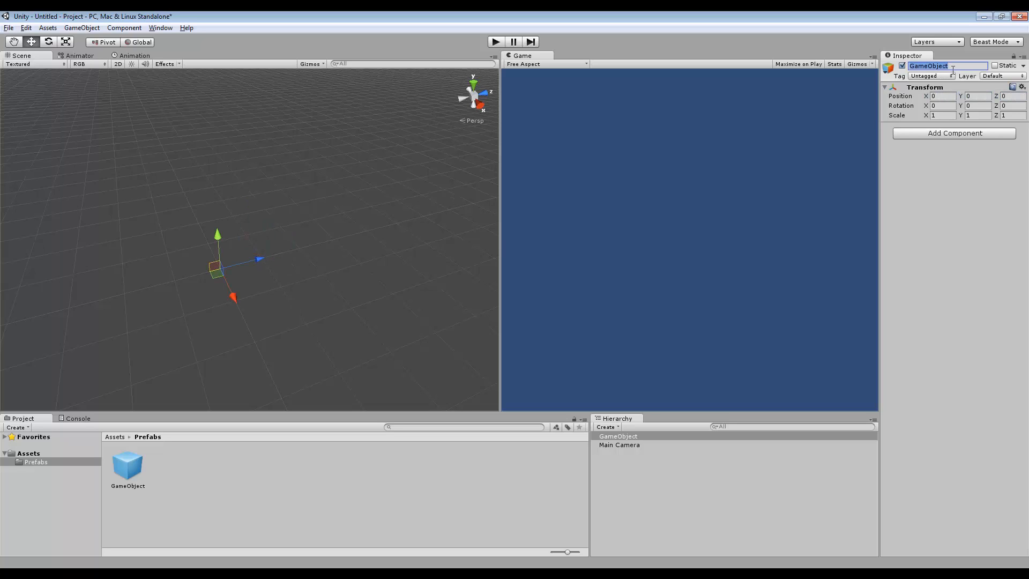
text(PrefabTest)
key(Return)
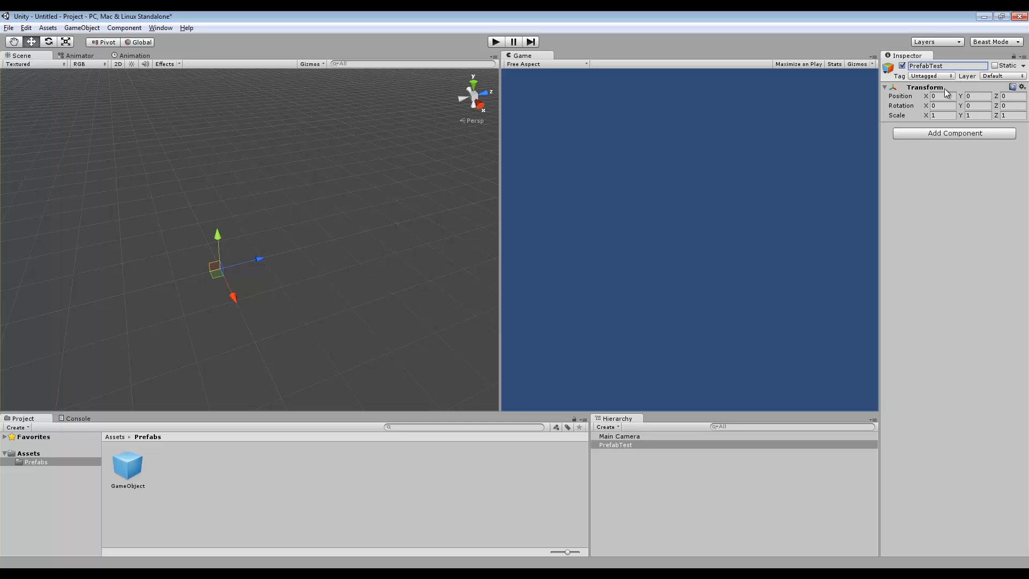
Create a C# script named PrefabGenerator in the Assets root folder
click(386, 507)
click(28, 454)
right_click(277, 486)
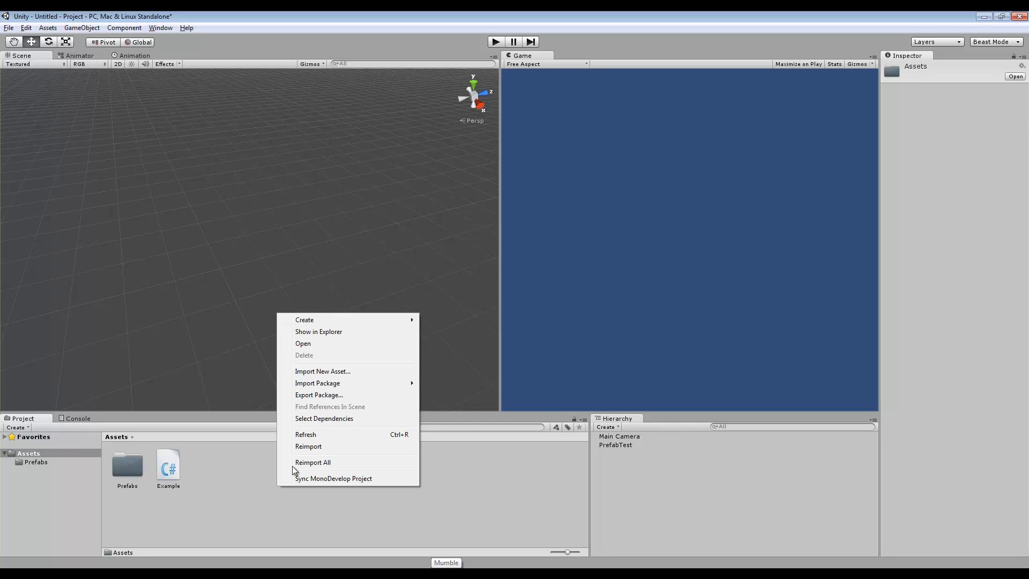
mouse_move(311, 317)
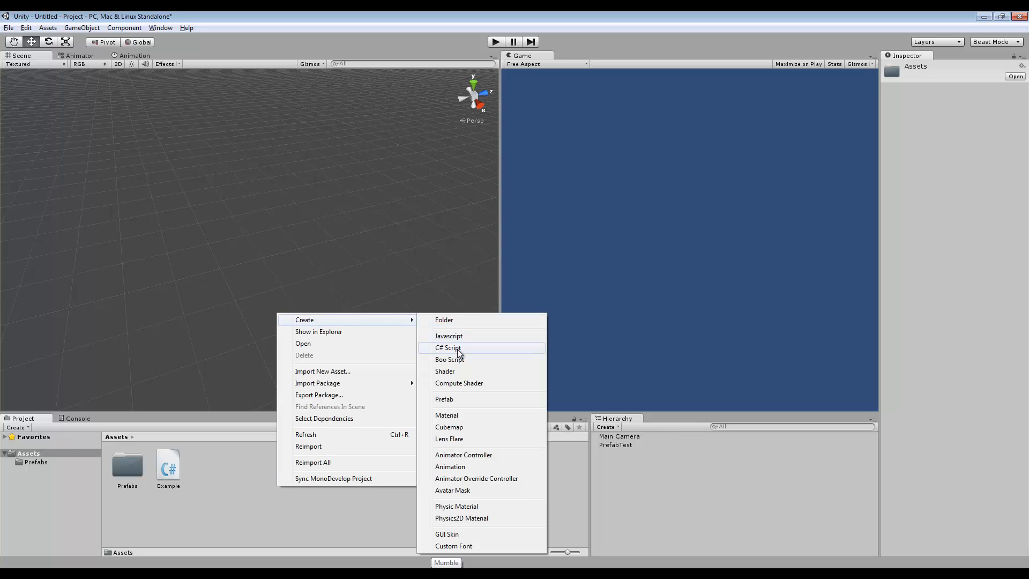
click(456, 347)
text(Pre)
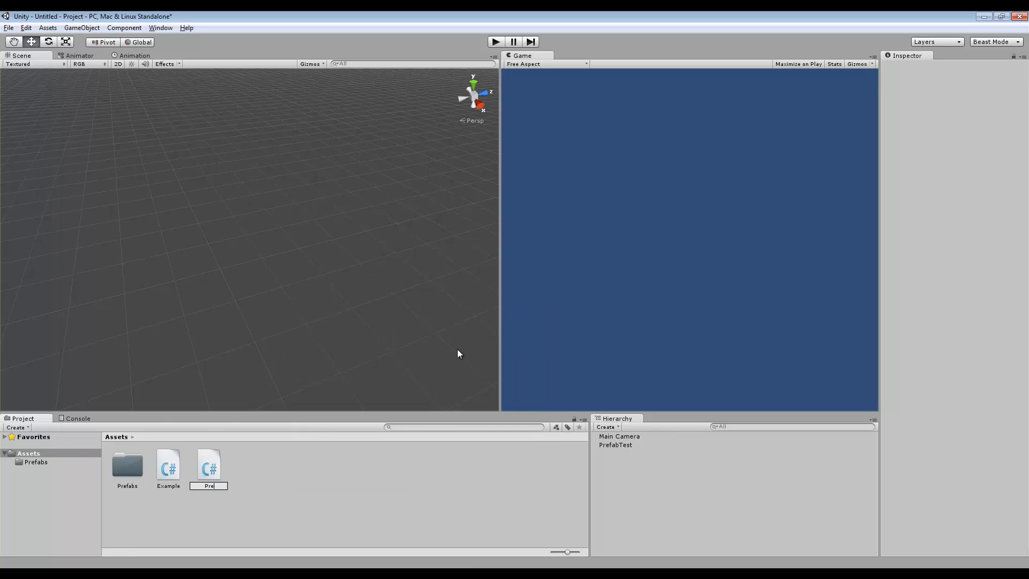
text(fabGenerator)
key(Return)
Open the PrefabGenerator script in the code editor, declare "public GameObject myPrefab;" at the start of the class, and save it
double_click(207, 471)
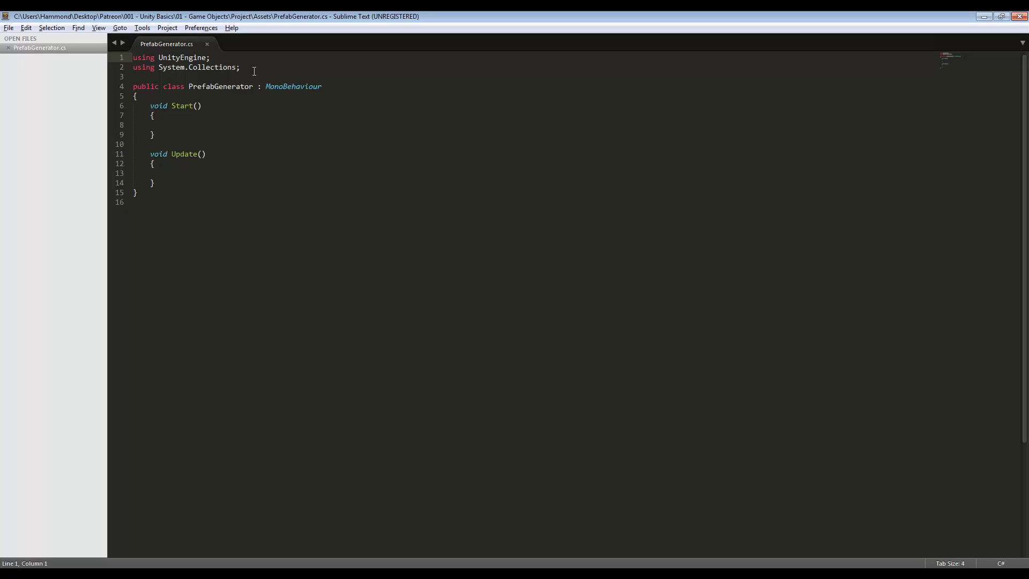
click(202, 94)
key(Return)
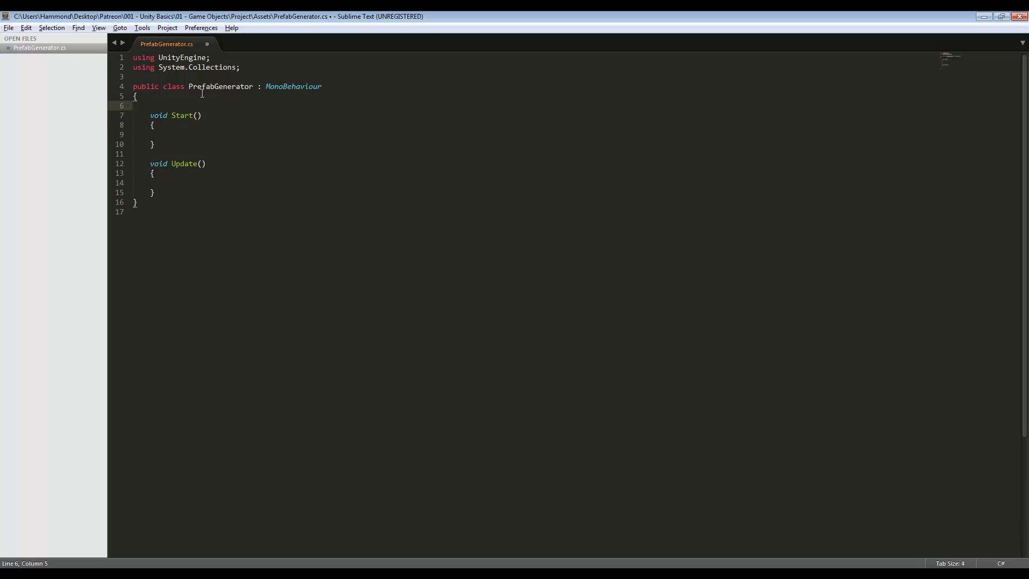
text(GameObject myPrefab;)
key(Return)
key(Up)
text(public)
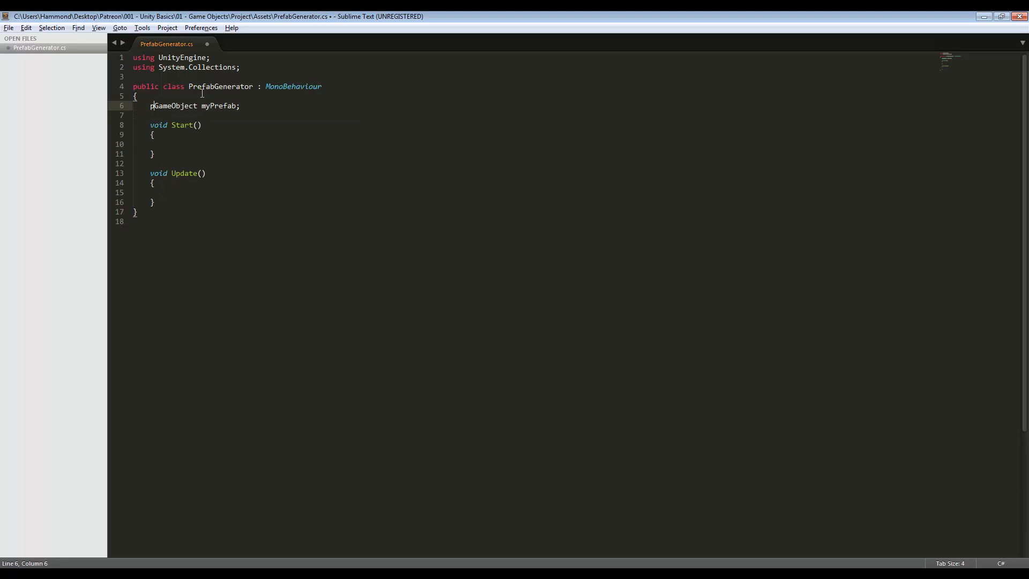
key(ctrl+s)
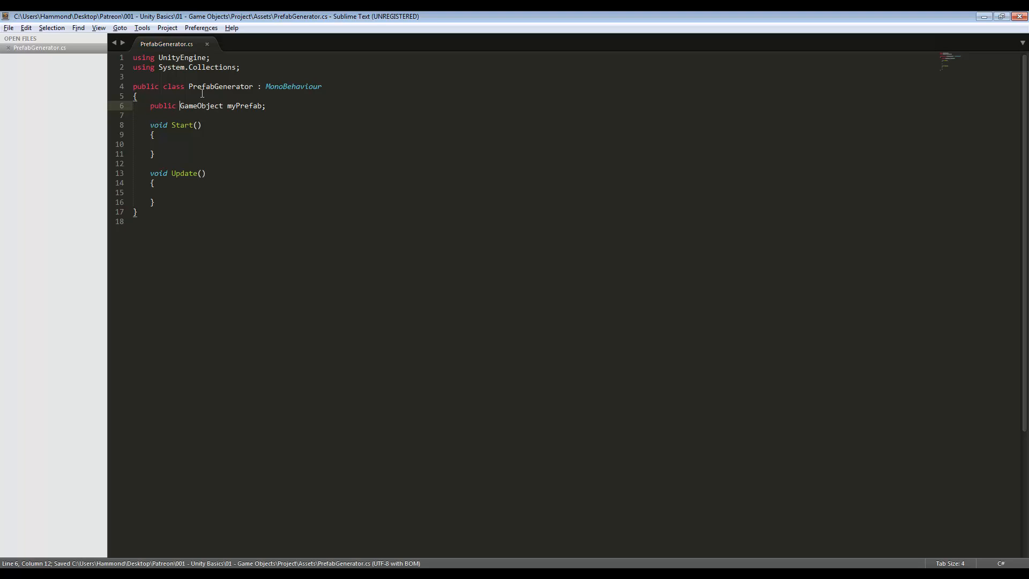
Switch back to Unity, attach the PrefabGenerator script to PrefabTest, and show that object's components
key(alt+Tab)
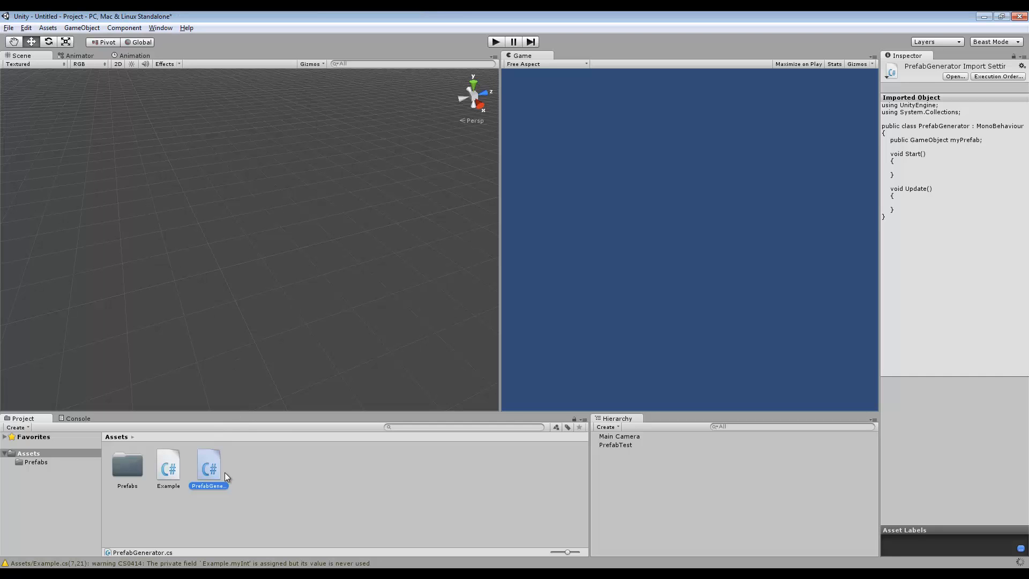
click(618, 456)
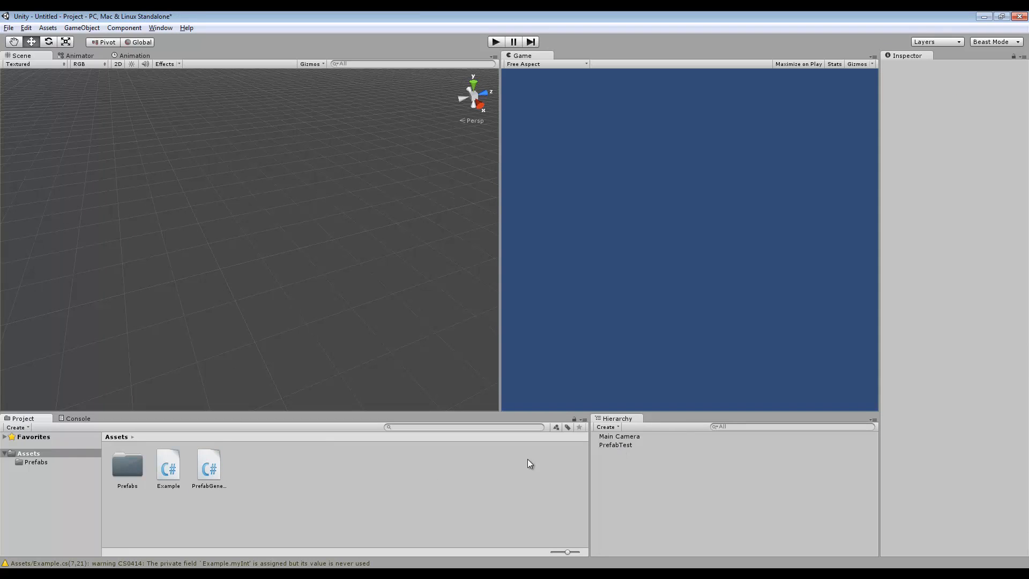
drag(214, 469, 621, 443)
click(622, 445)
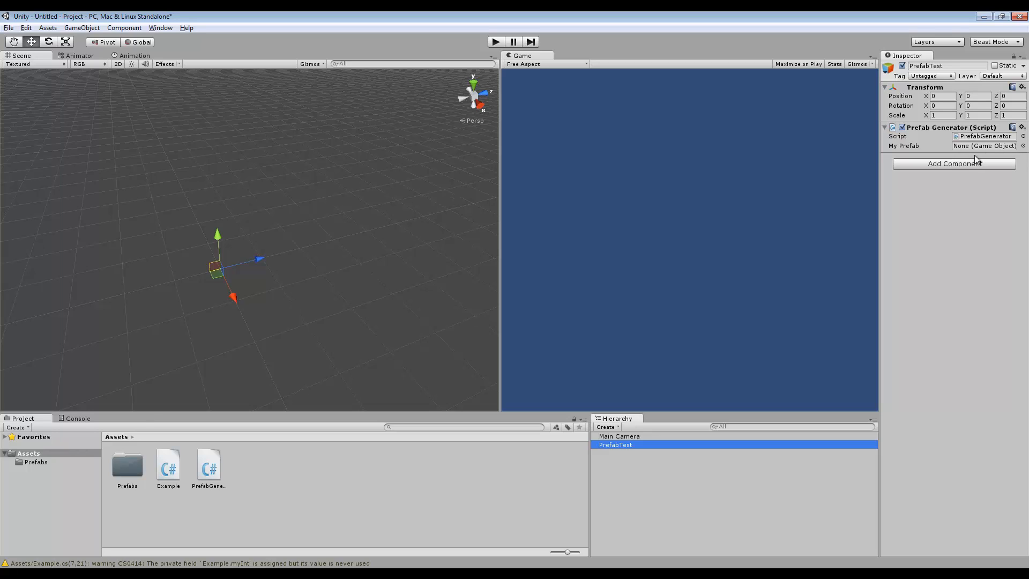
Assign the GameObject prefab from the Prefabs folder to PrefabTest's My Prefab property, removing the stray instance added to the hierarchy
double_click(122, 470)
drag(123, 469, 622, 451)
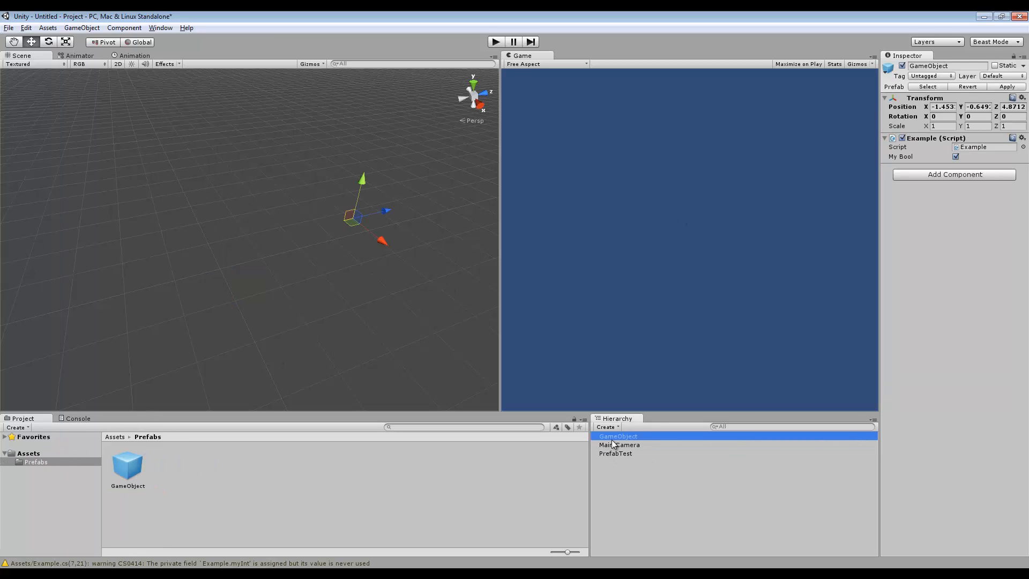
key(Delete)
click(615, 445)
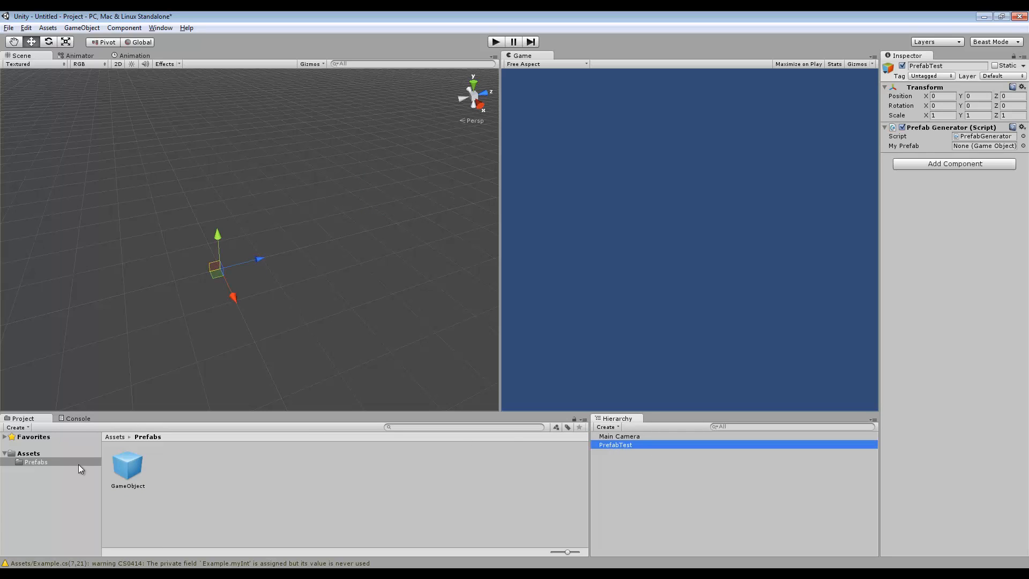
drag(124, 477, 992, 146)
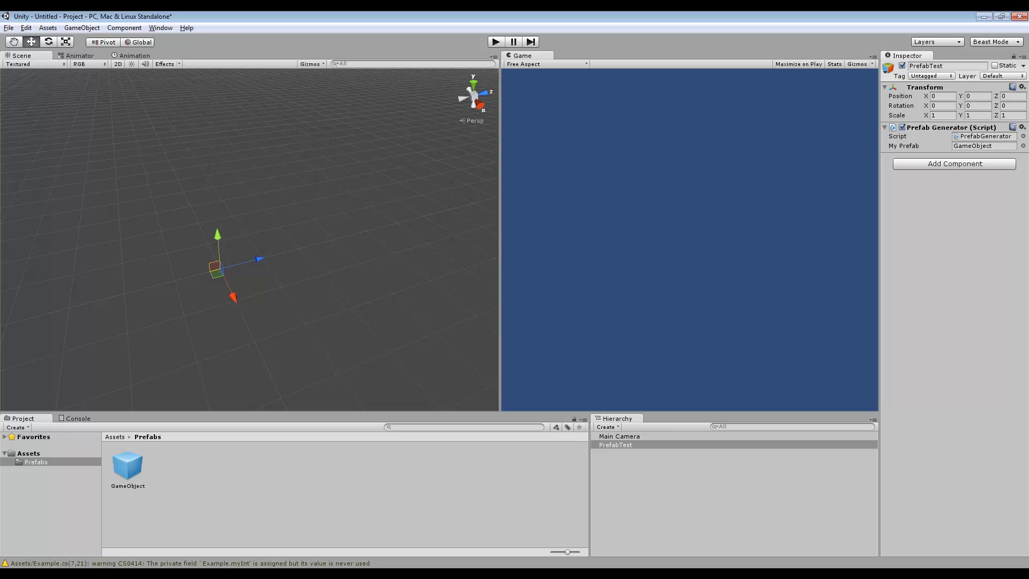
Switch to the PrefabGenerator script in Sublime Text, add "Instantiate(myPrefab, transform.position, Quaternion.identity);" inside Start(), and save it
key(alt+Tab)
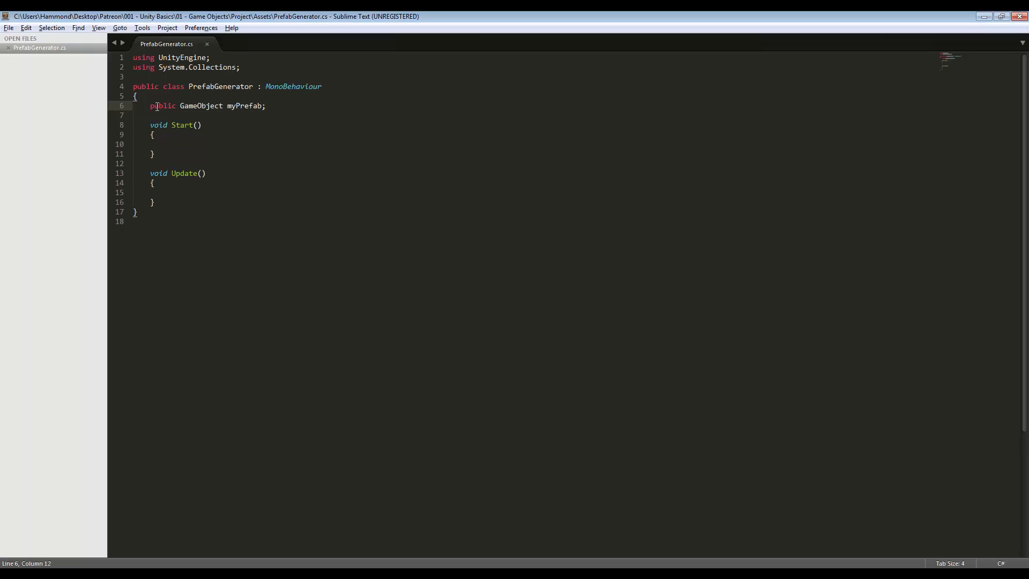
click(193, 143)
key(Tab)
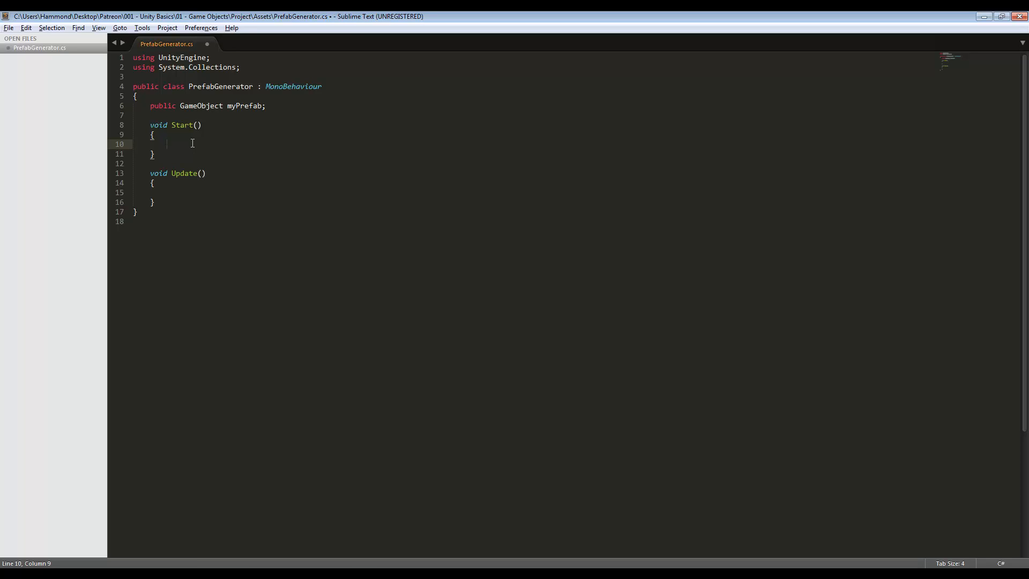
text(Instantiate(my)
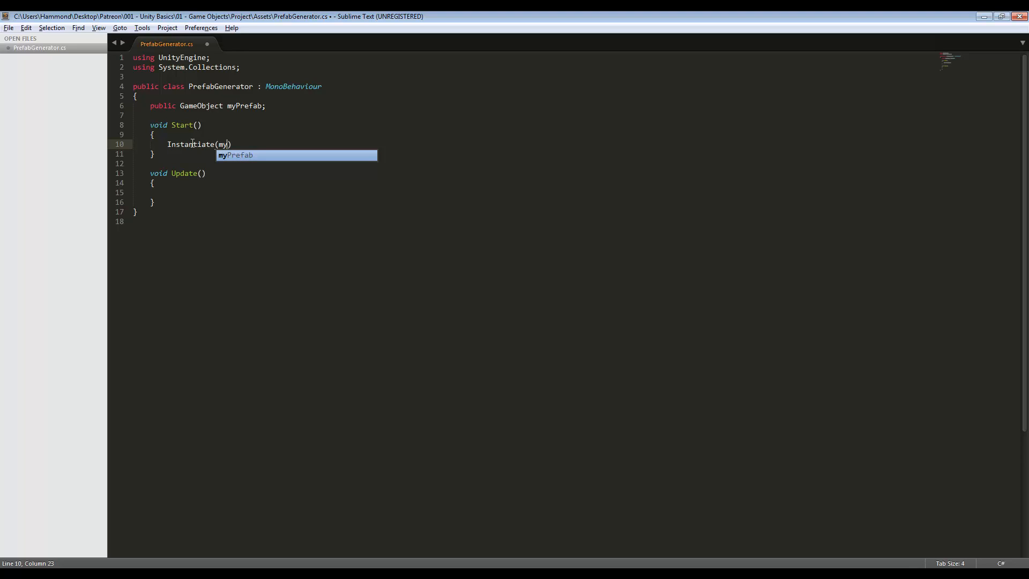
text(Prefab,)
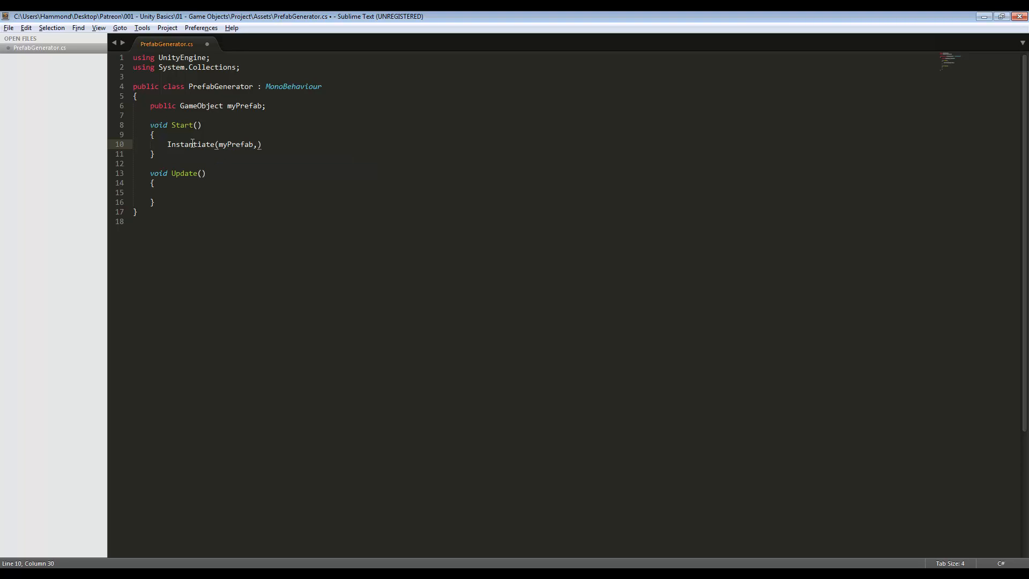
text( transform.position, Quaternion)
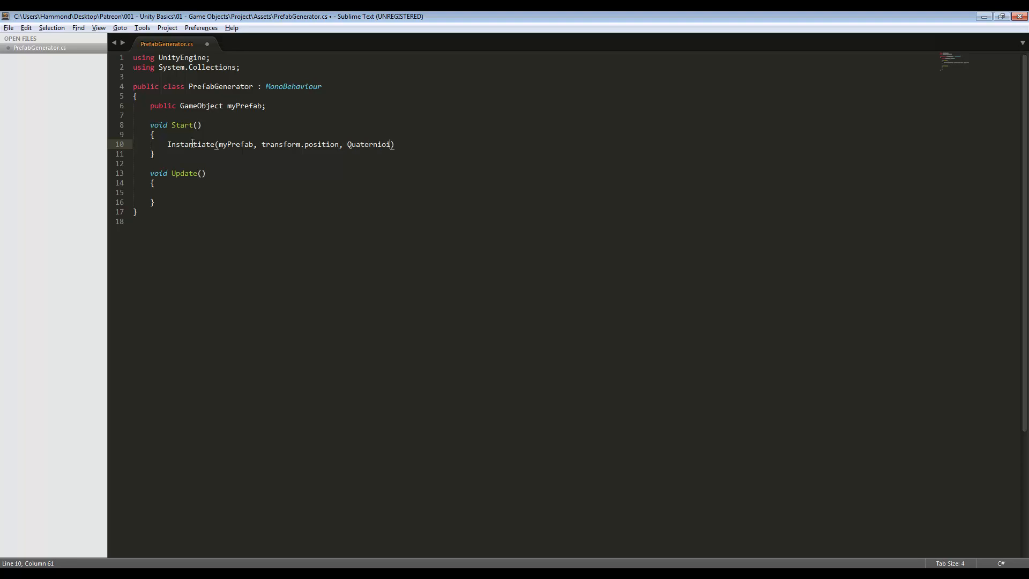
text(,)
key(BackSpace)
text(.identity)
text(;)
key(ctrl+s)
Return to Unity, show the console, run the scene, inspect the instantiated GameObject clone's components, and stop play mode
key(alt+Tab)
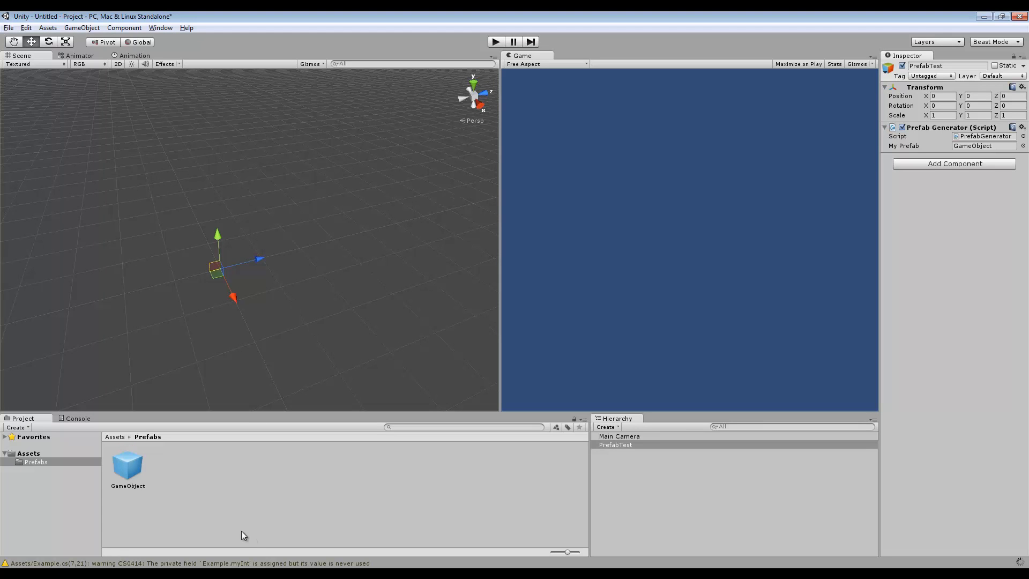
click(75, 419)
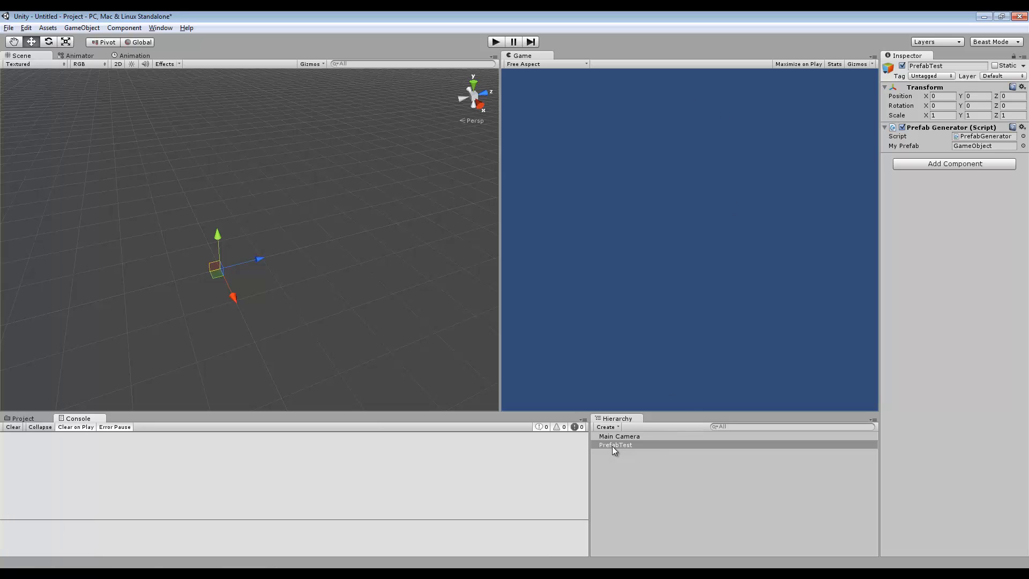
click(496, 42)
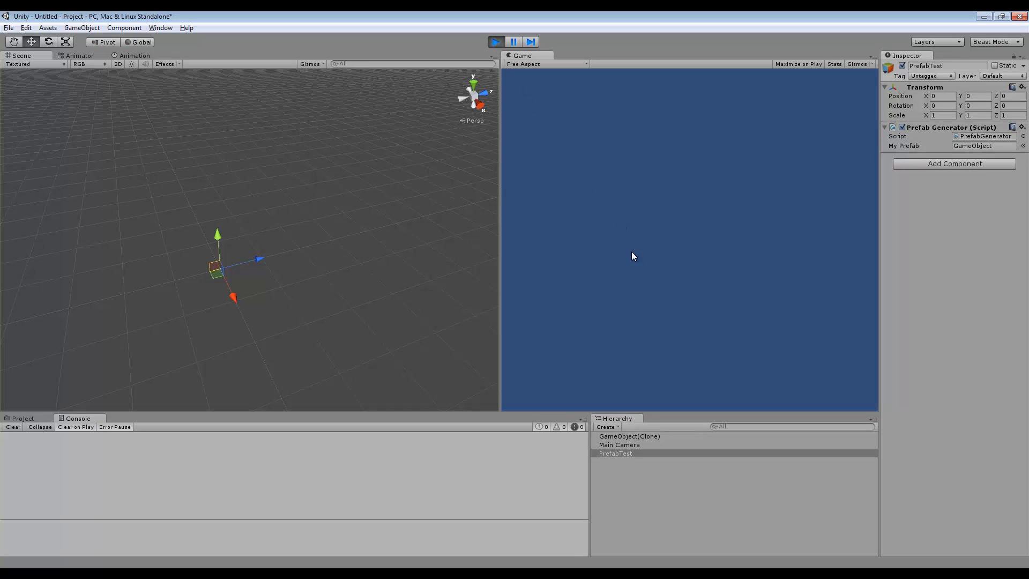
click(651, 436)
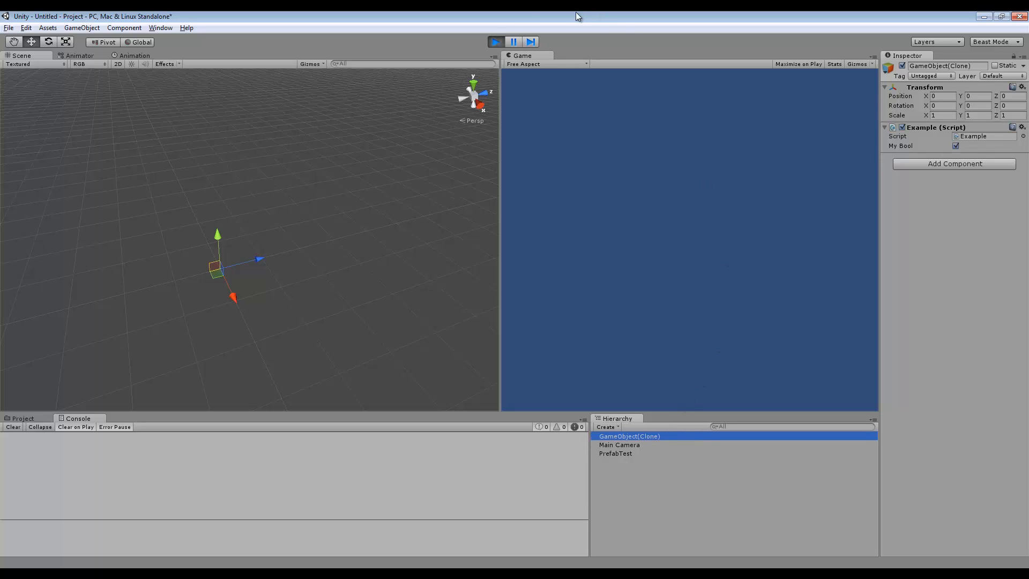
click(495, 42)
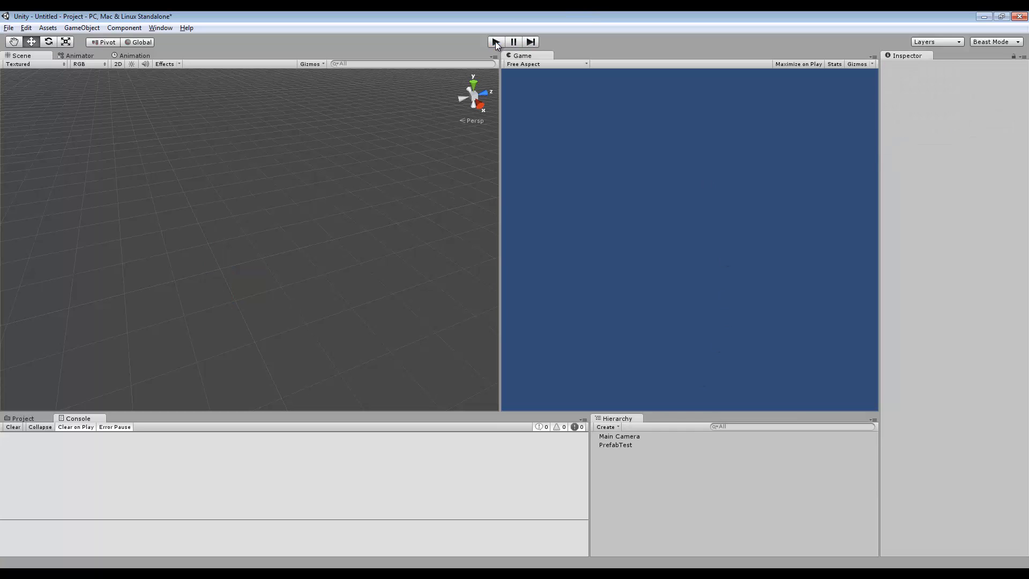